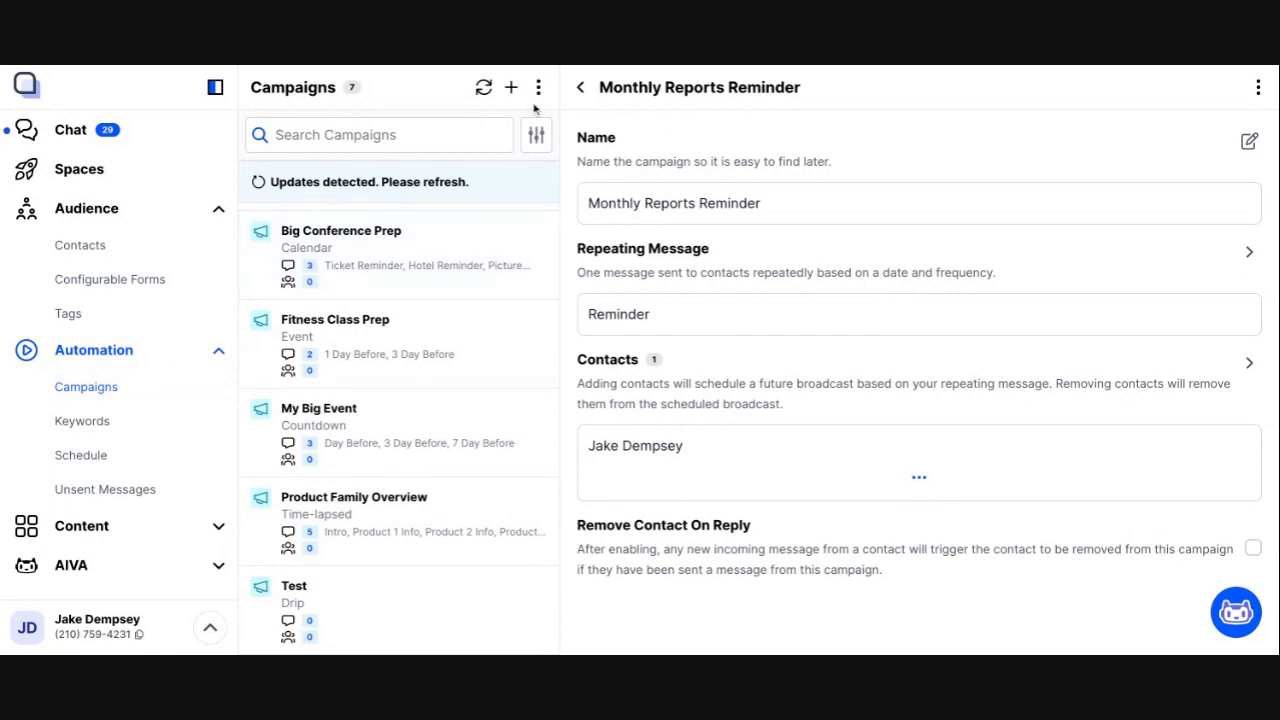
Step: Start a new campaign and choose the Birthday campaign type
left_click(511, 87)
scroll(584, 500, "down", 1)
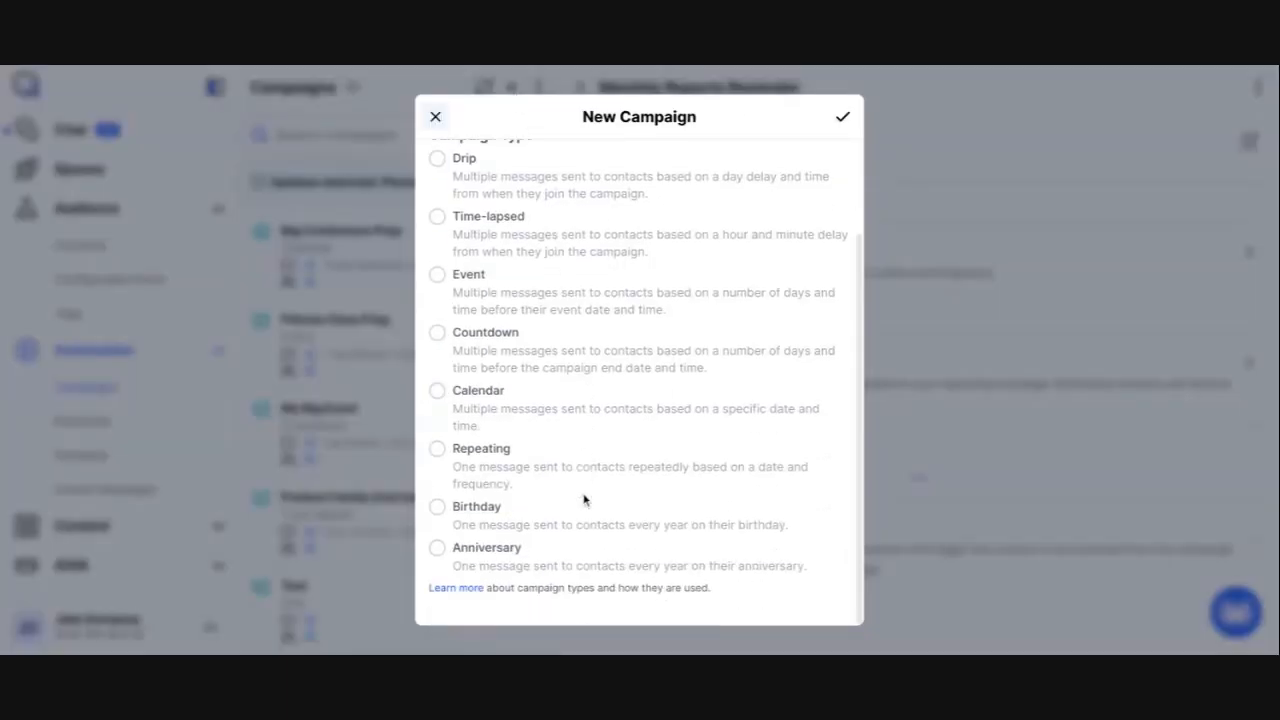
left_click(489, 513)
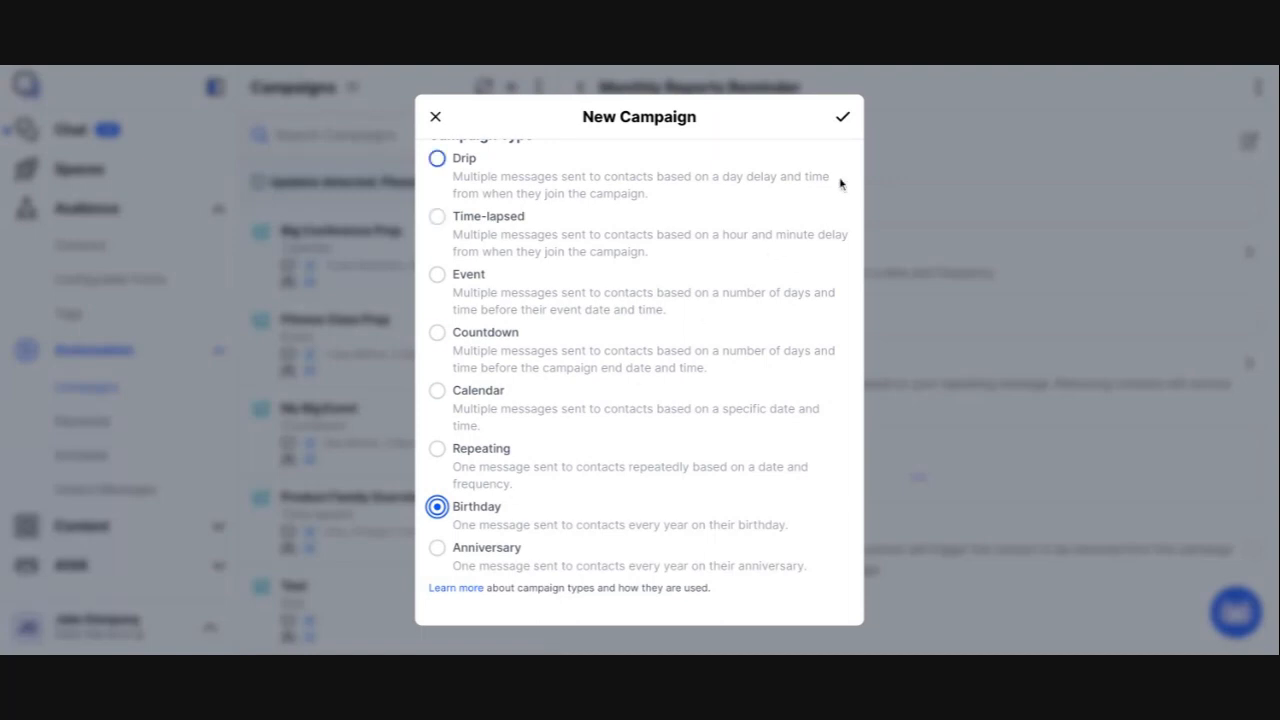
left_click(845, 117)
Step: Name the new campaign "Customer Birthday" and create it with the Birthday type selected
left_click(629, 192)
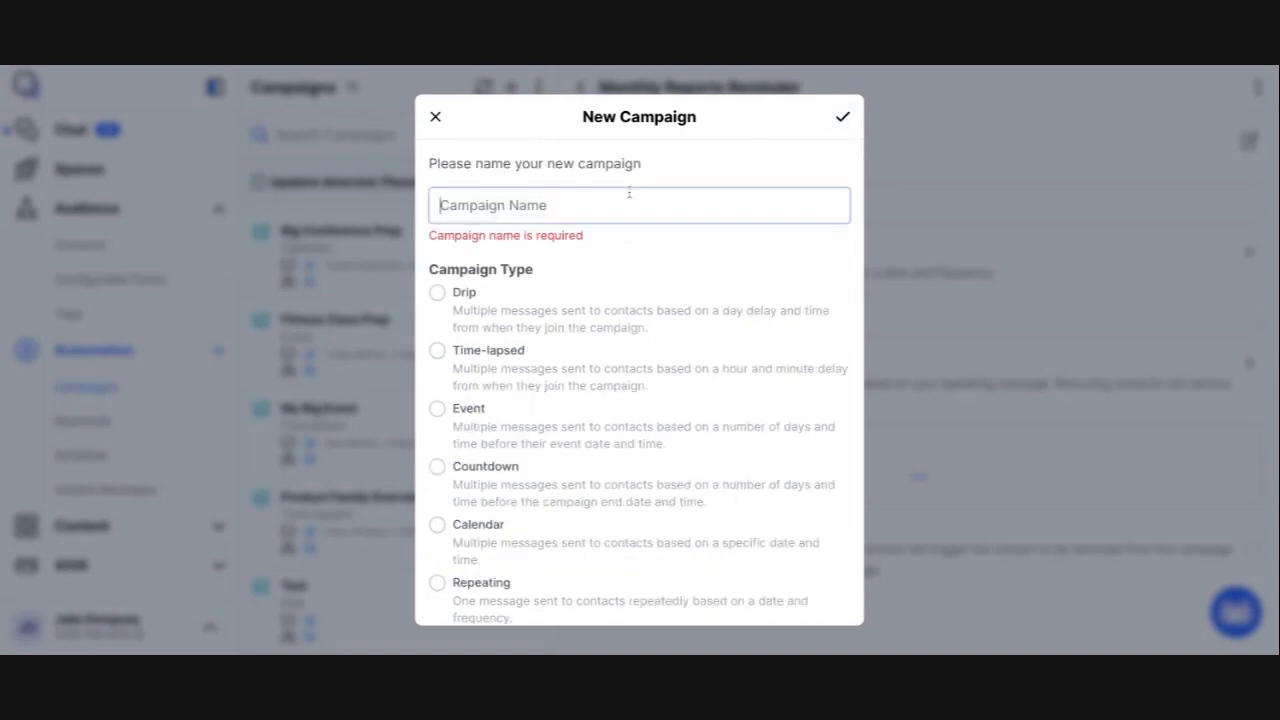
type("Customer Bi")
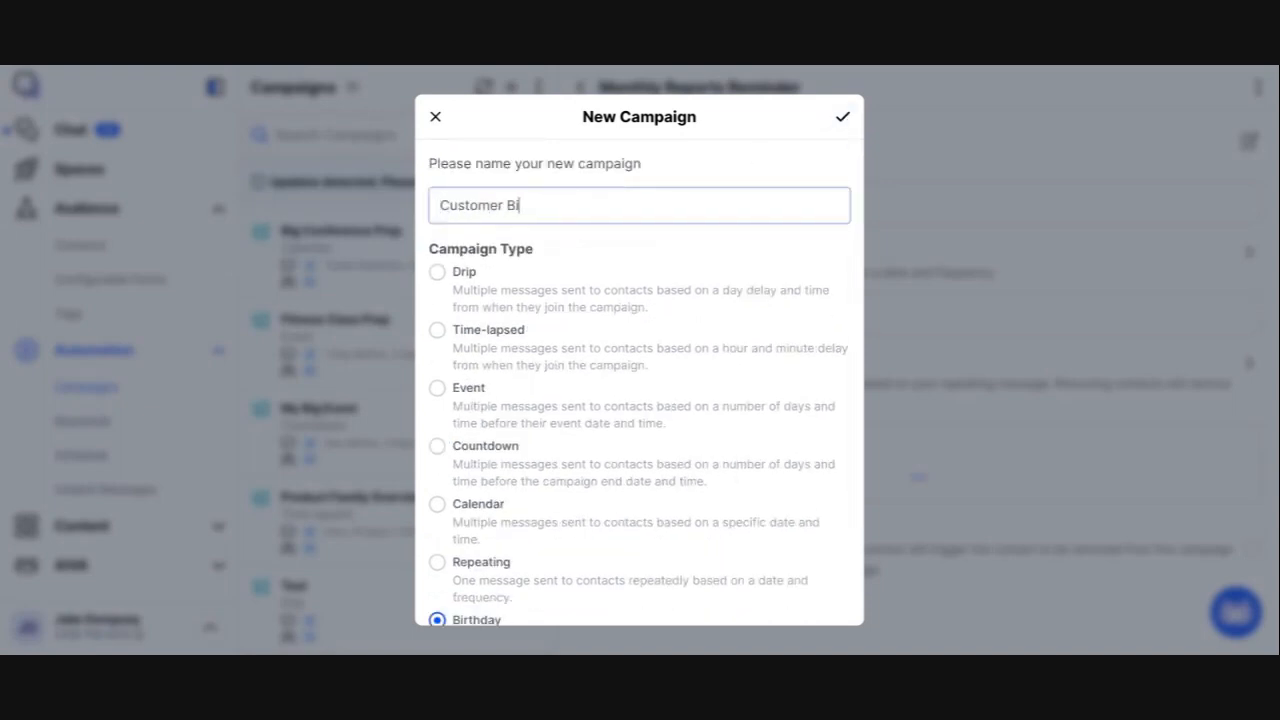
type("rthday")
scroll(597, 371, "down", 2)
scroll(597, 371, "up", 2)
scroll(522, 450, "down", 3)
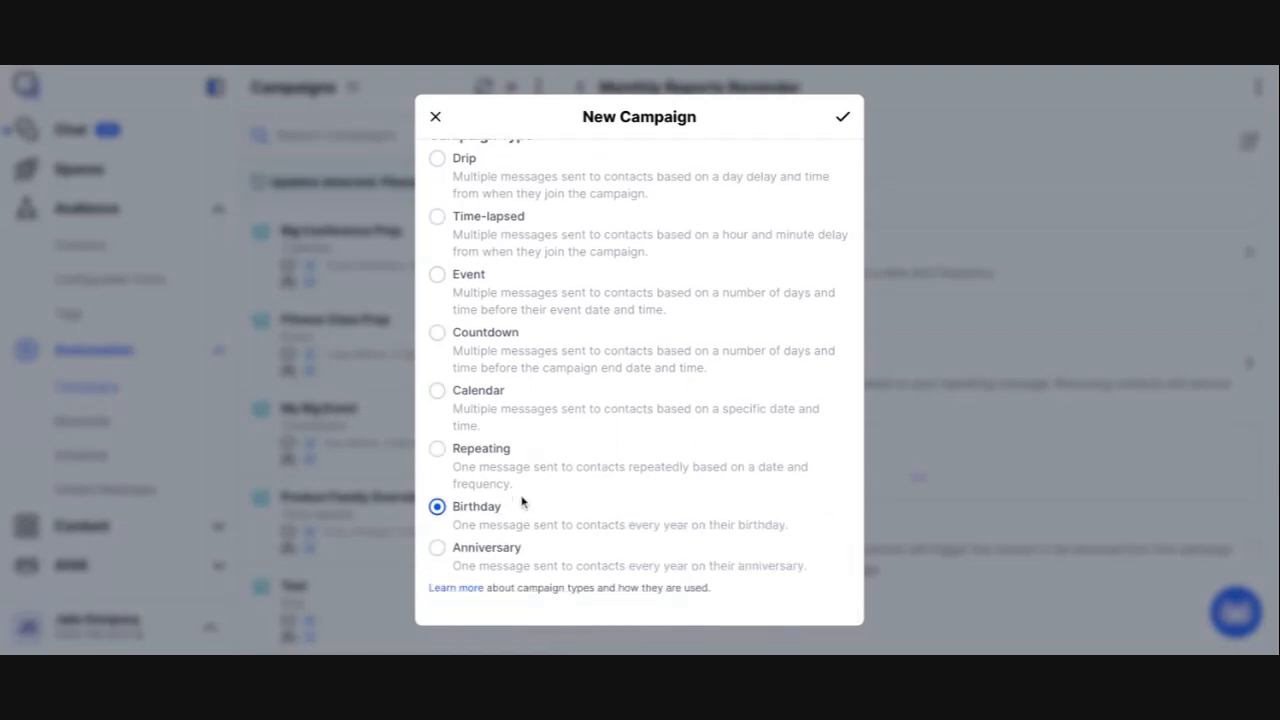
scroll(522, 515, "up", 3)
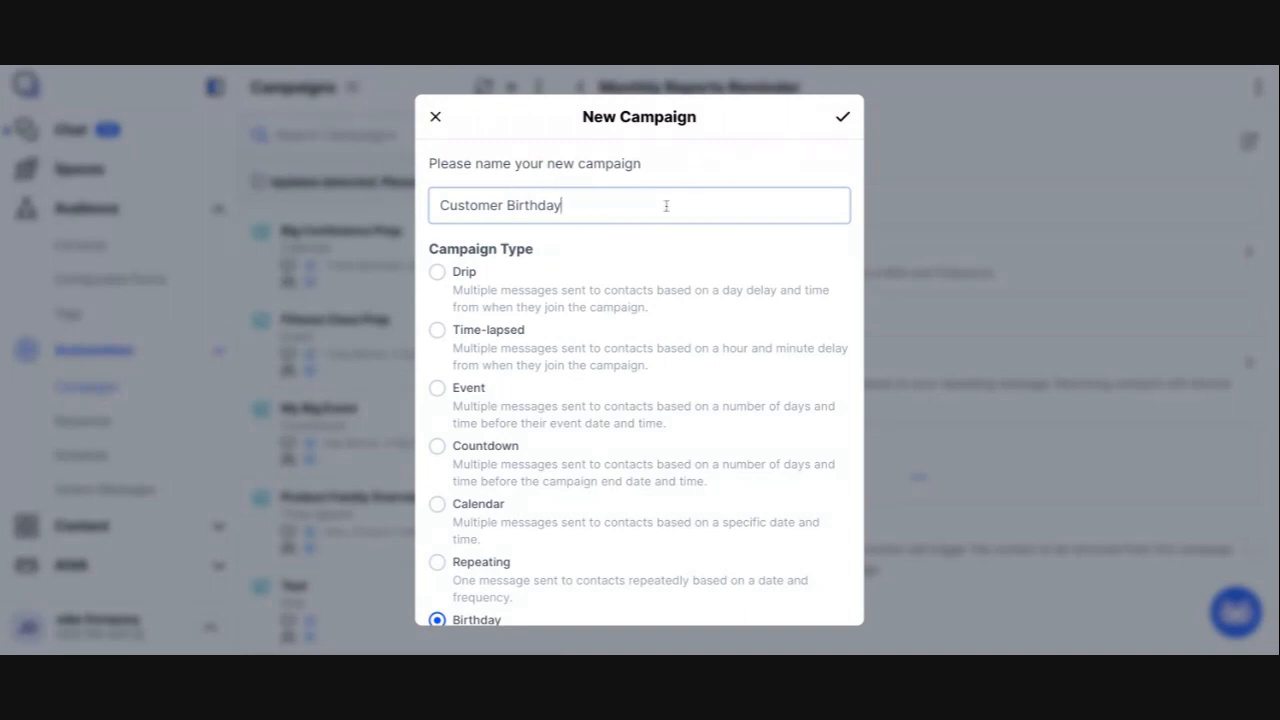
scroll(666, 206, "down", 2)
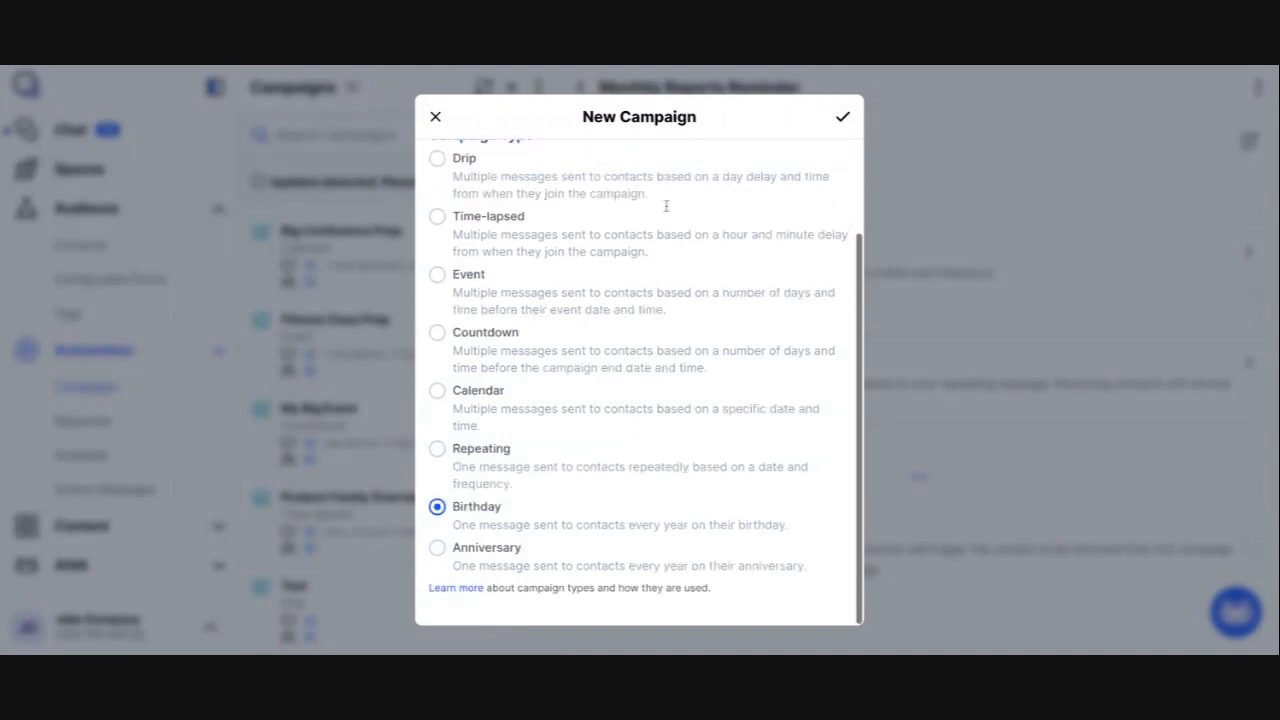
left_click(846, 118)
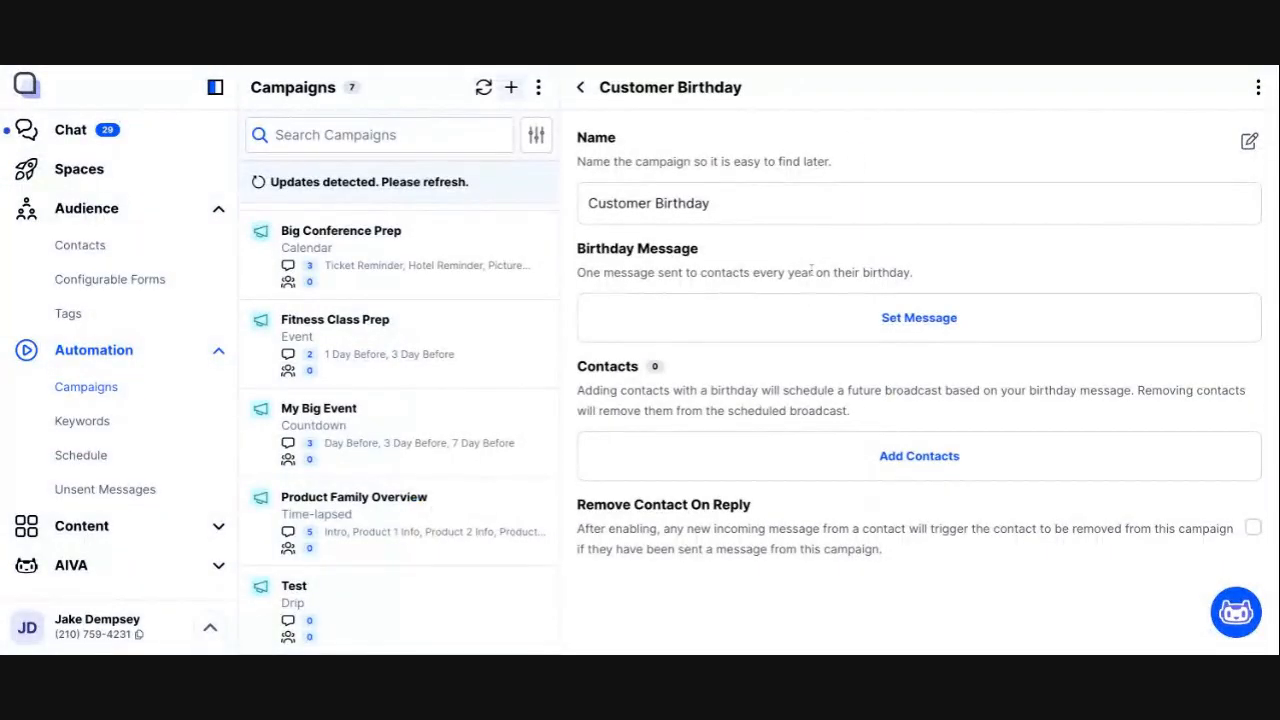
Step: Start a new birthday message for the campaign and name it "Bday Message"
left_click(920, 317)
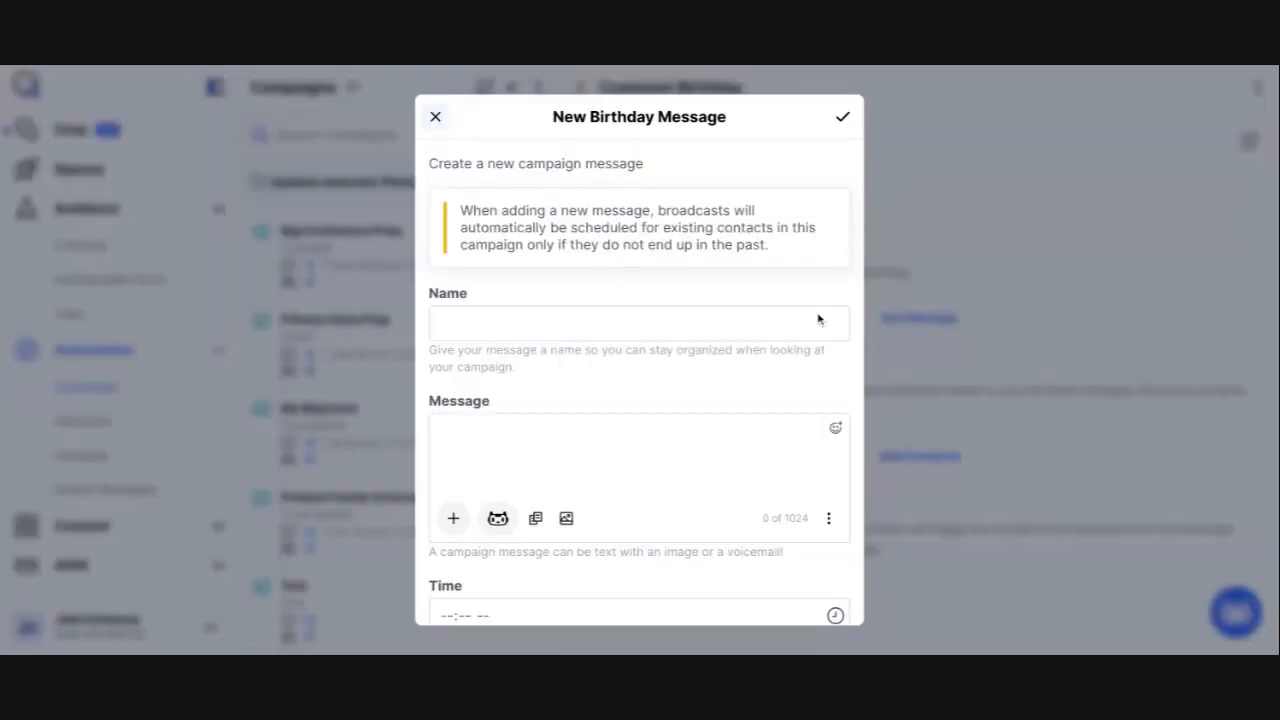
left_click(667, 315)
type("Bday Mes")
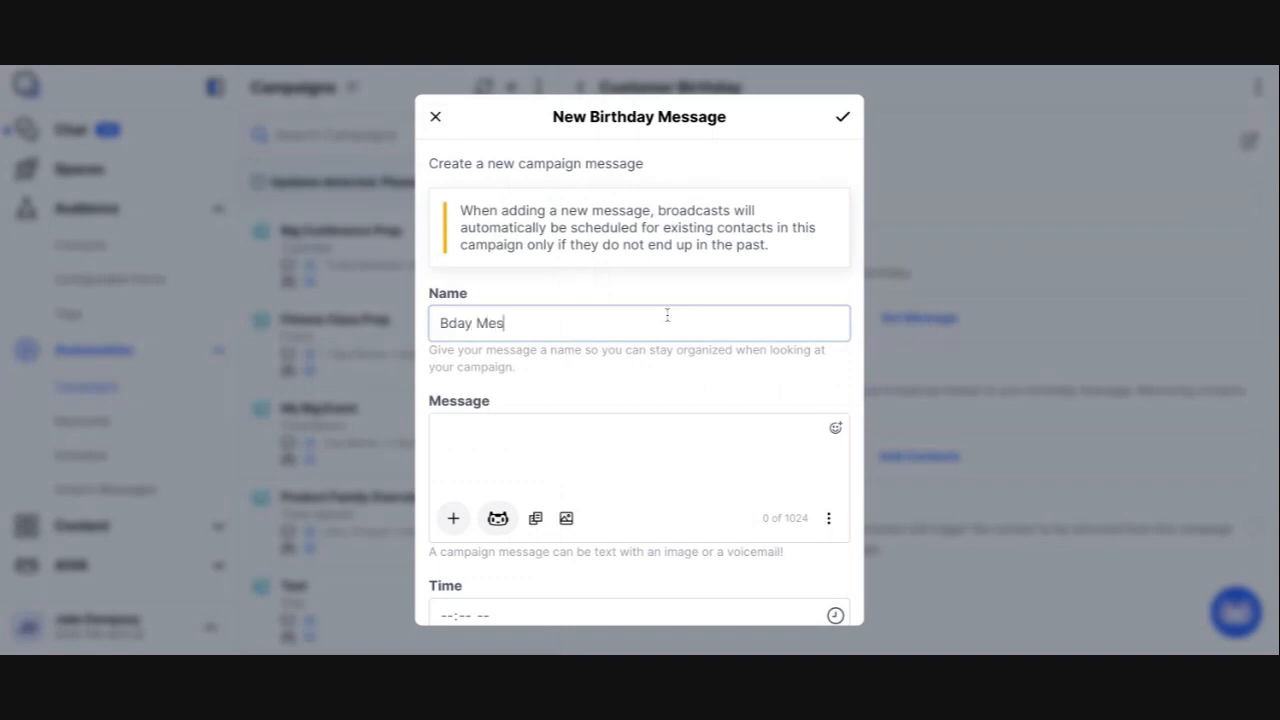
type("sage")
Step: Begin the message text with "Happy Birthday" followed by the contact's First Name dynamic field
key("Tab")
key("Tab")
type("Ha")
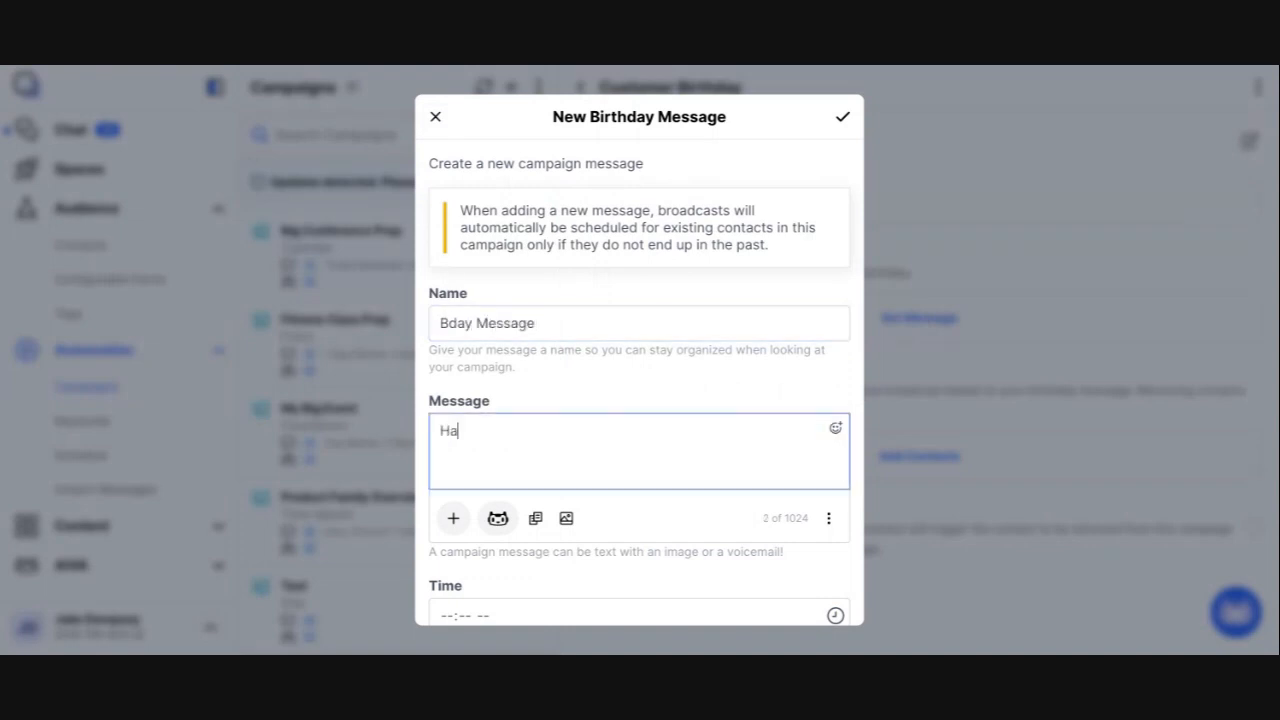
type("ppy Birthday")
left_click(453, 520)
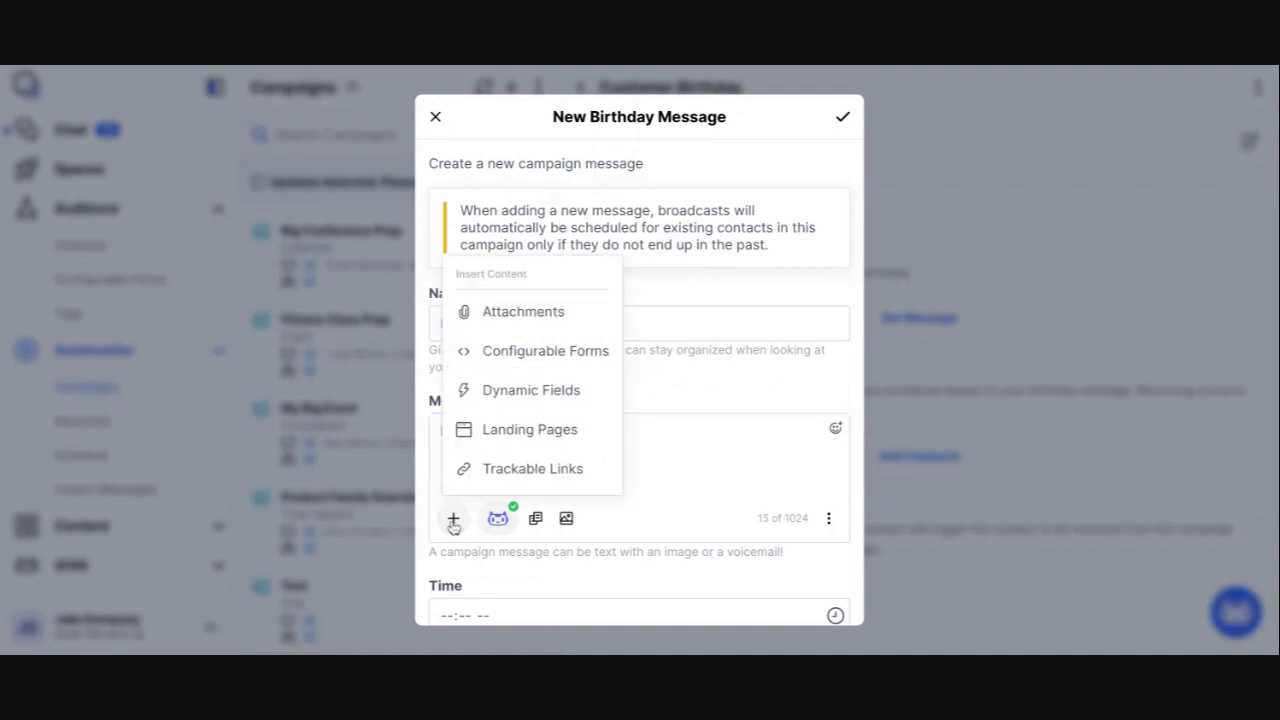
left_click(520, 390)
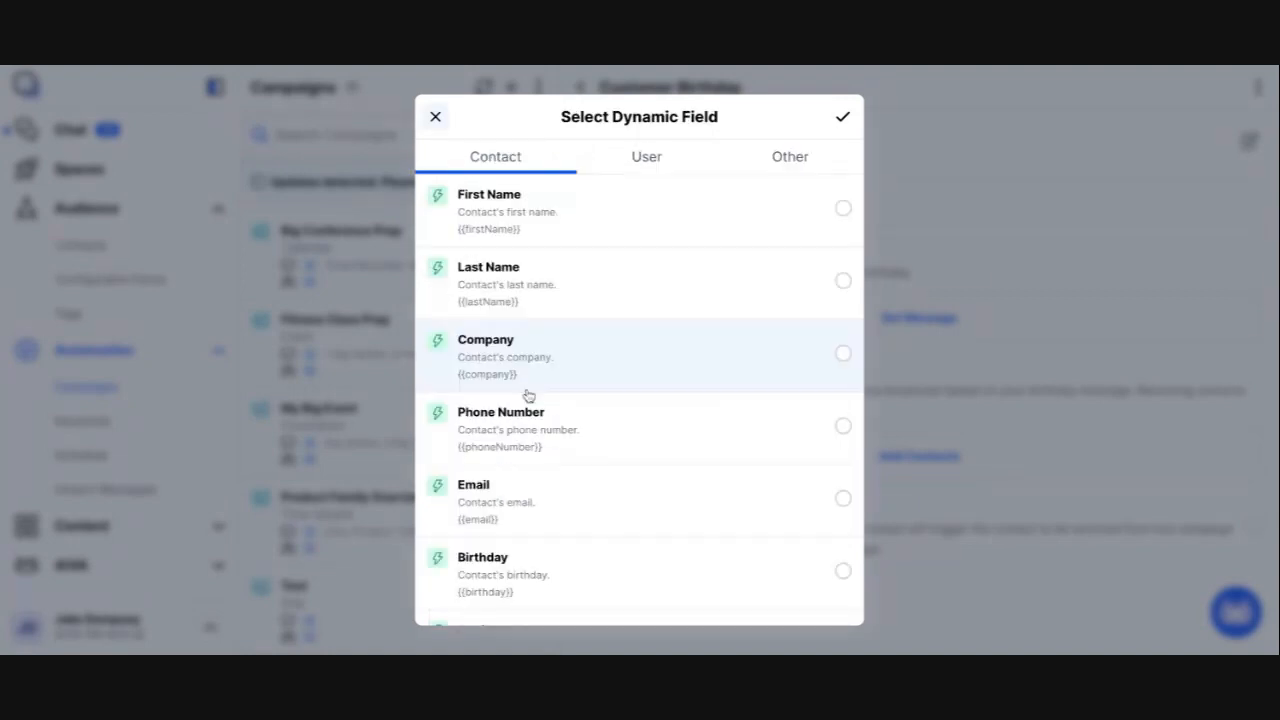
left_click(581, 219)
left_click(843, 117)
Step: Complete the message after the first-name field with "! Hope you are having a great day!"
type("!  ")
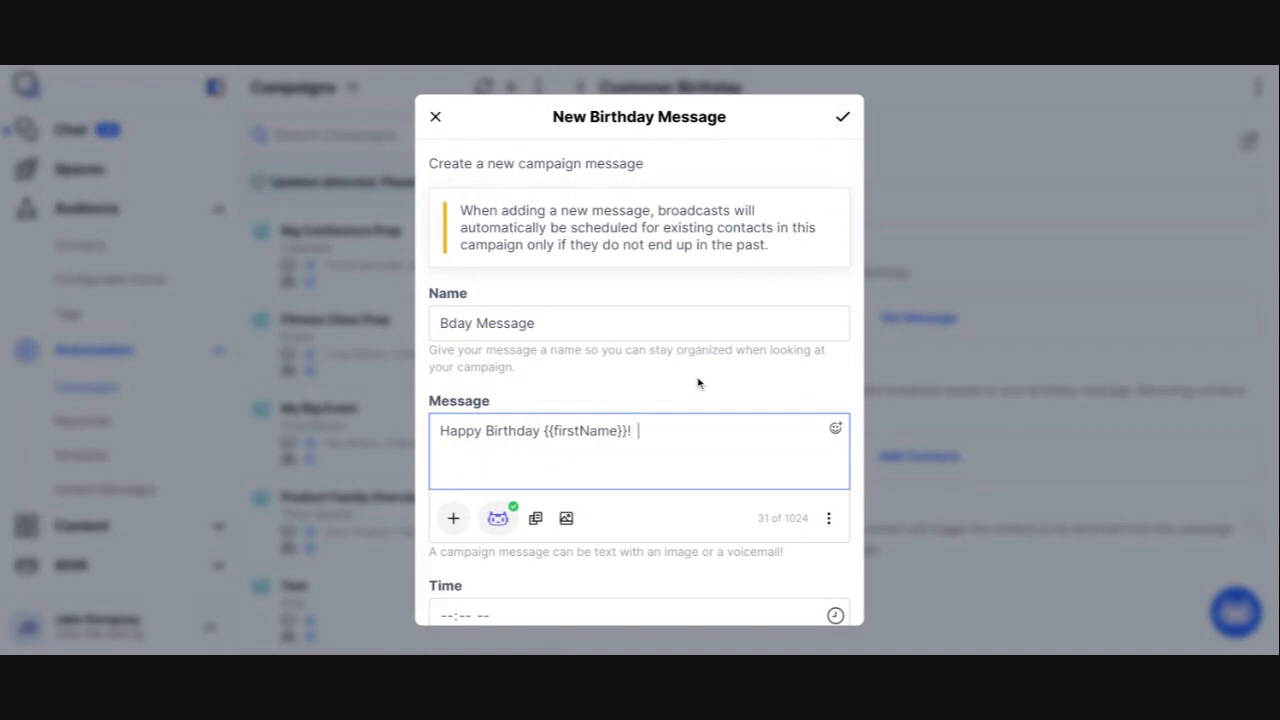
type("Hope you are h")
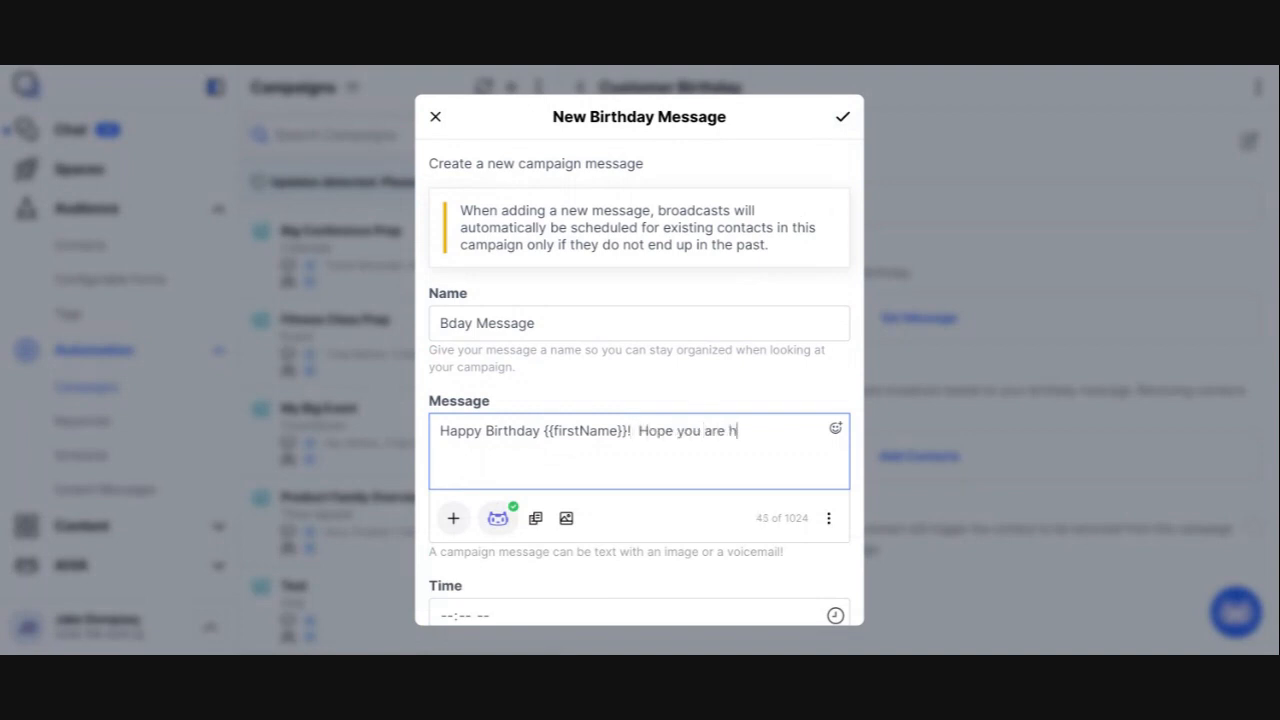
type("aving a great day!")
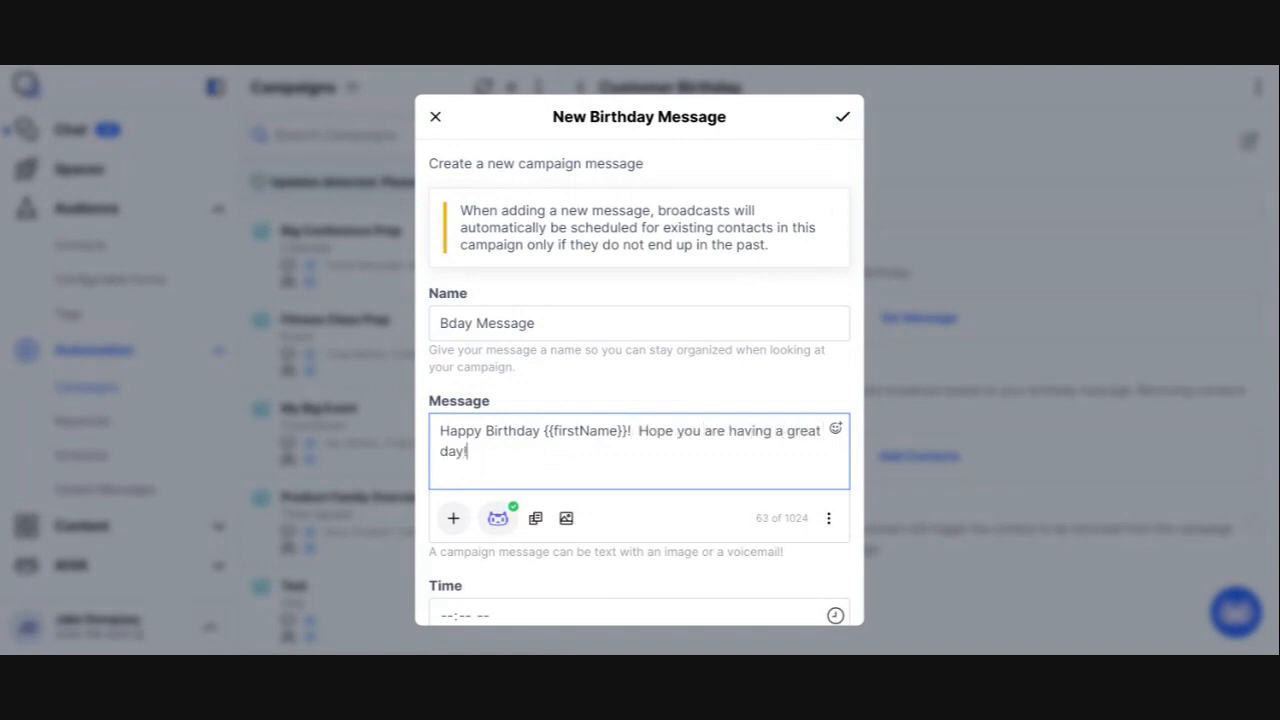
Step: Set the message's send time to 3:33 PM, save the message and return to the campaign
scroll(675, 472, "down", 2)
scroll(675, 472, "up", 2)
scroll(545, 395, "down", 1)
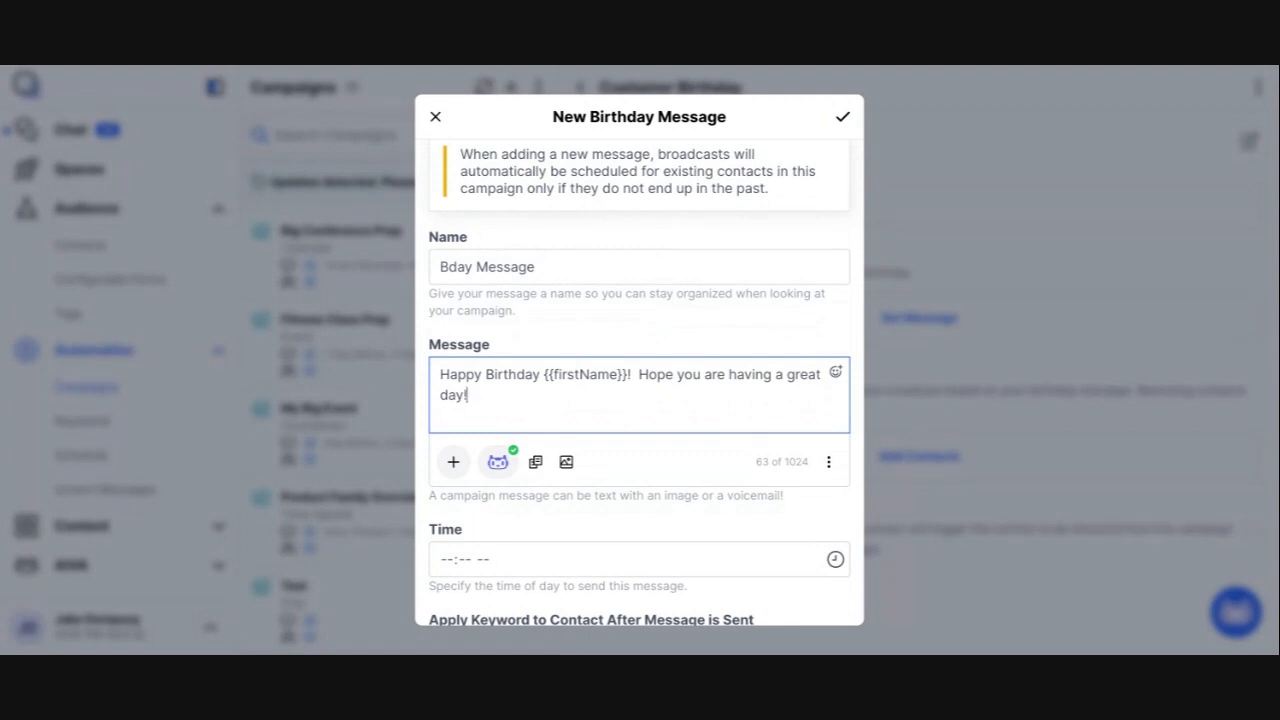
scroll(639, 380, "down", 3)
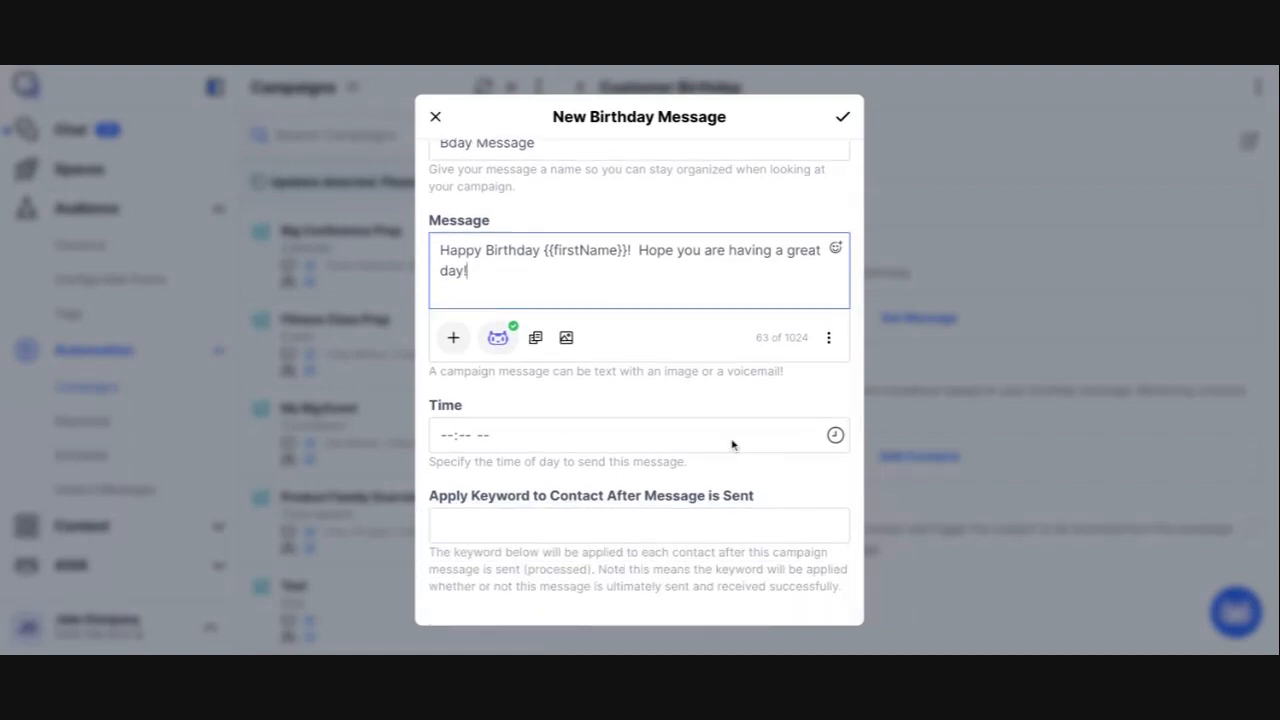
left_click(831, 436)
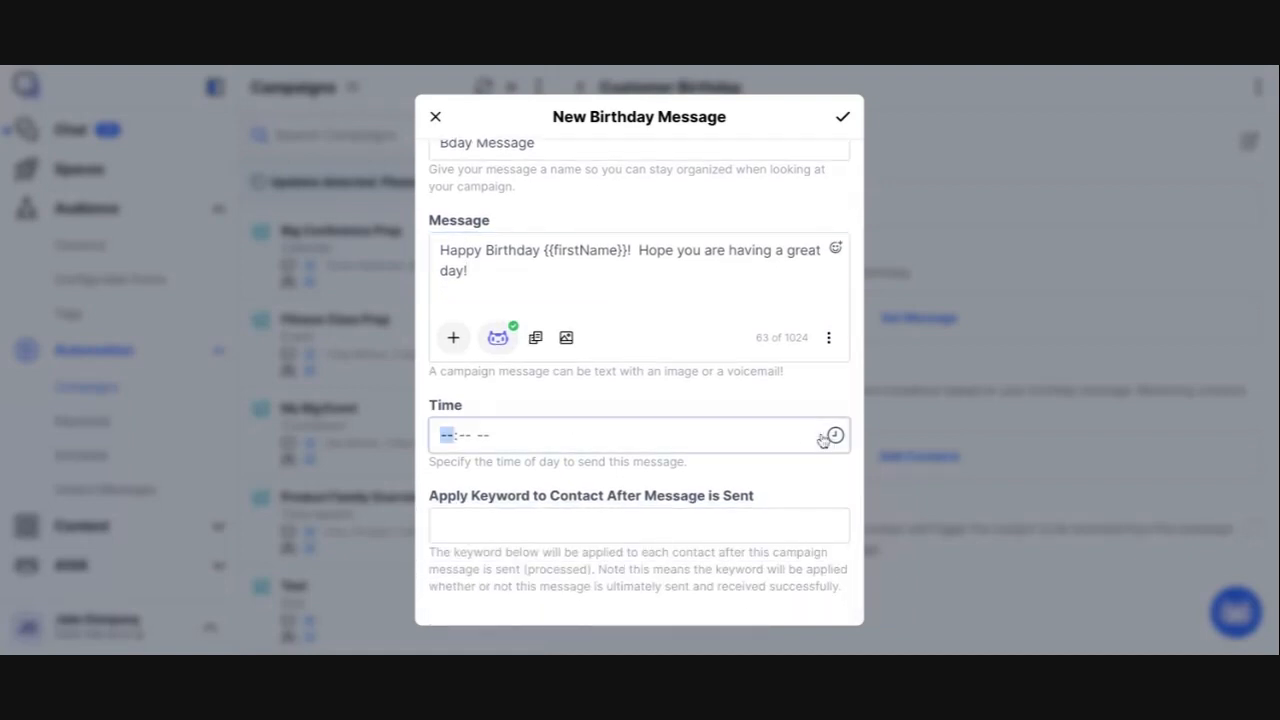
left_click(585, 320)
scroll(660, 524, "up", 2)
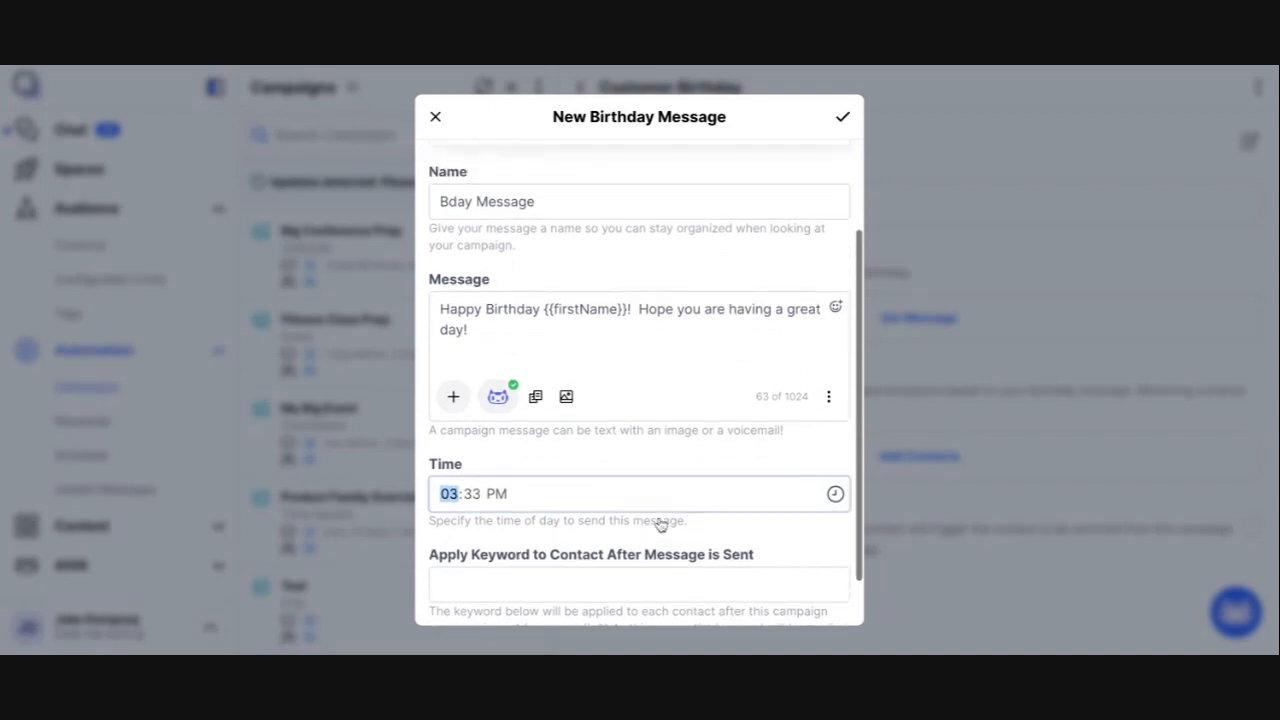
scroll(660, 524, "up", 3)
left_click(845, 120)
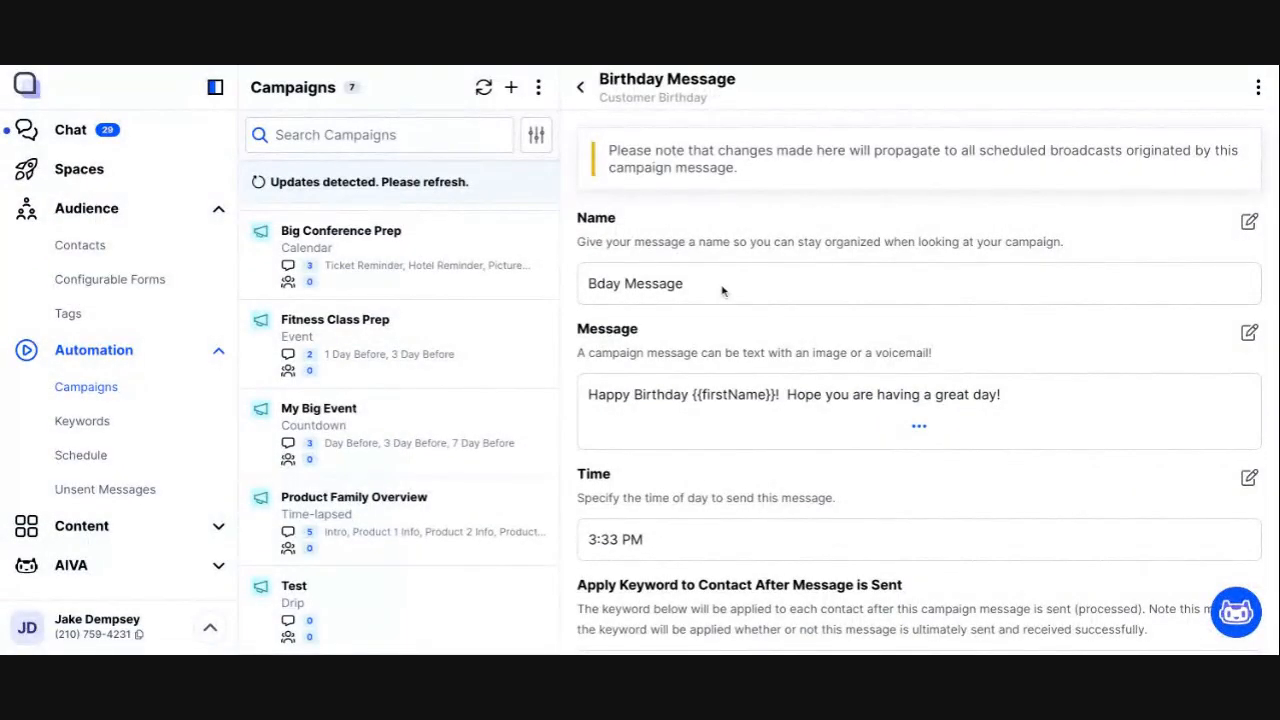
scroll(722, 290, "down", 4)
scroll(664, 201, "up", 4)
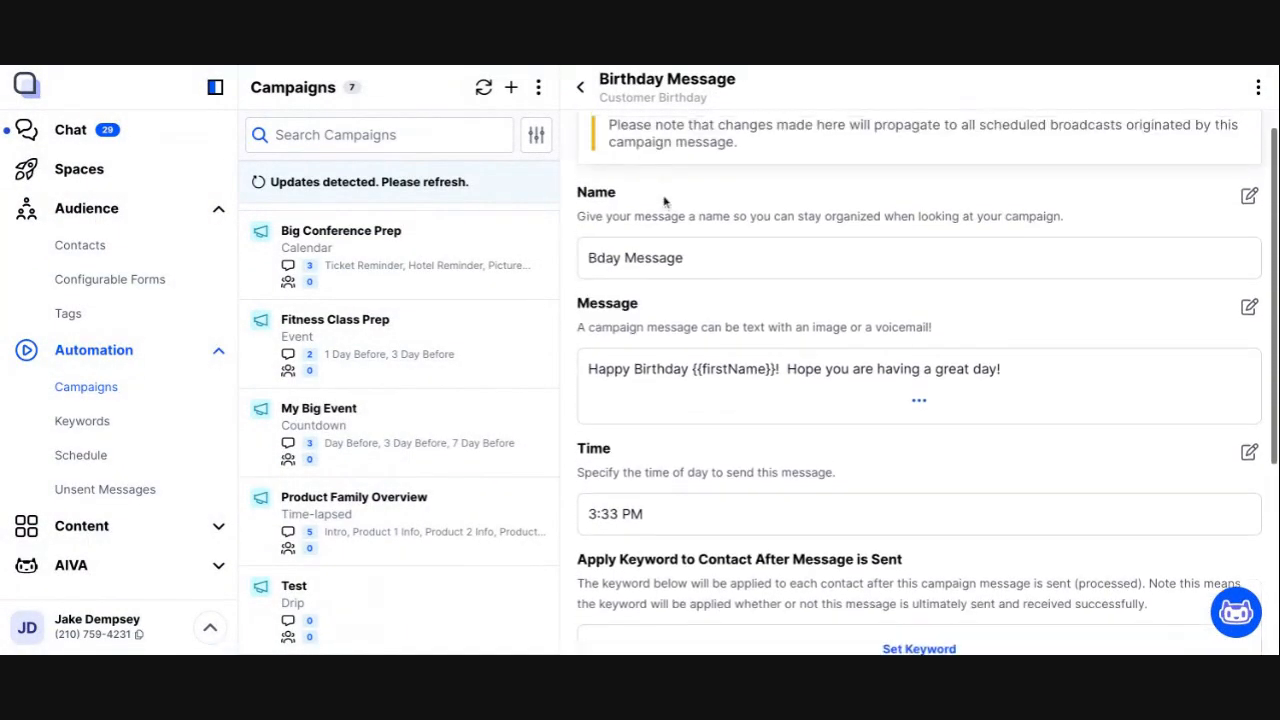
left_click(581, 87)
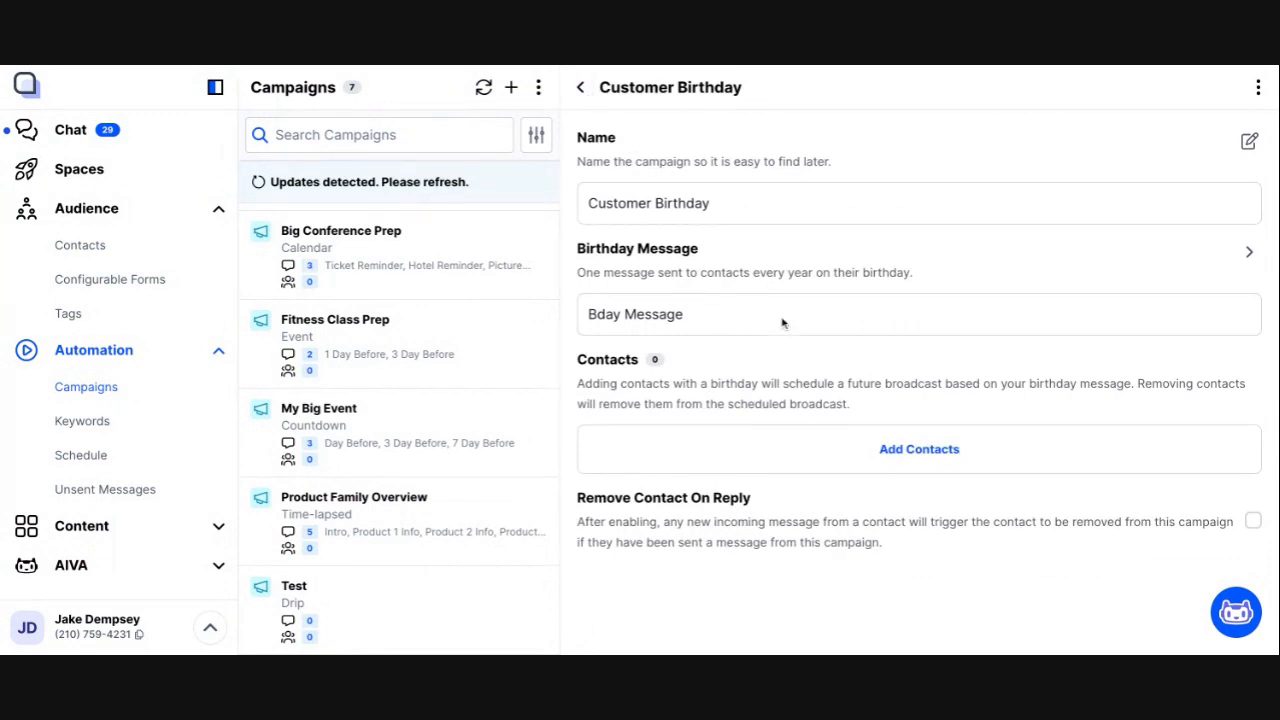
Step: Try to add the contact tagged vip to the Customer Birthday campaign
left_click(913, 457)
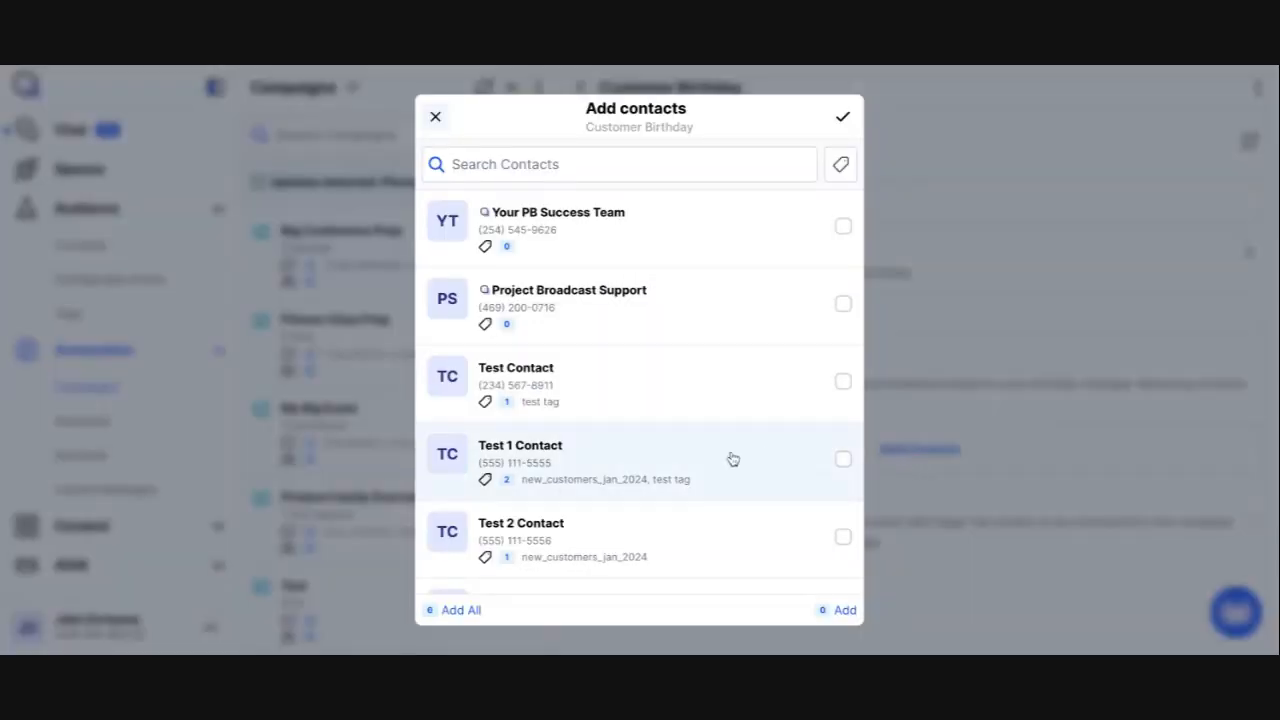
scroll(800, 420, "down", 1)
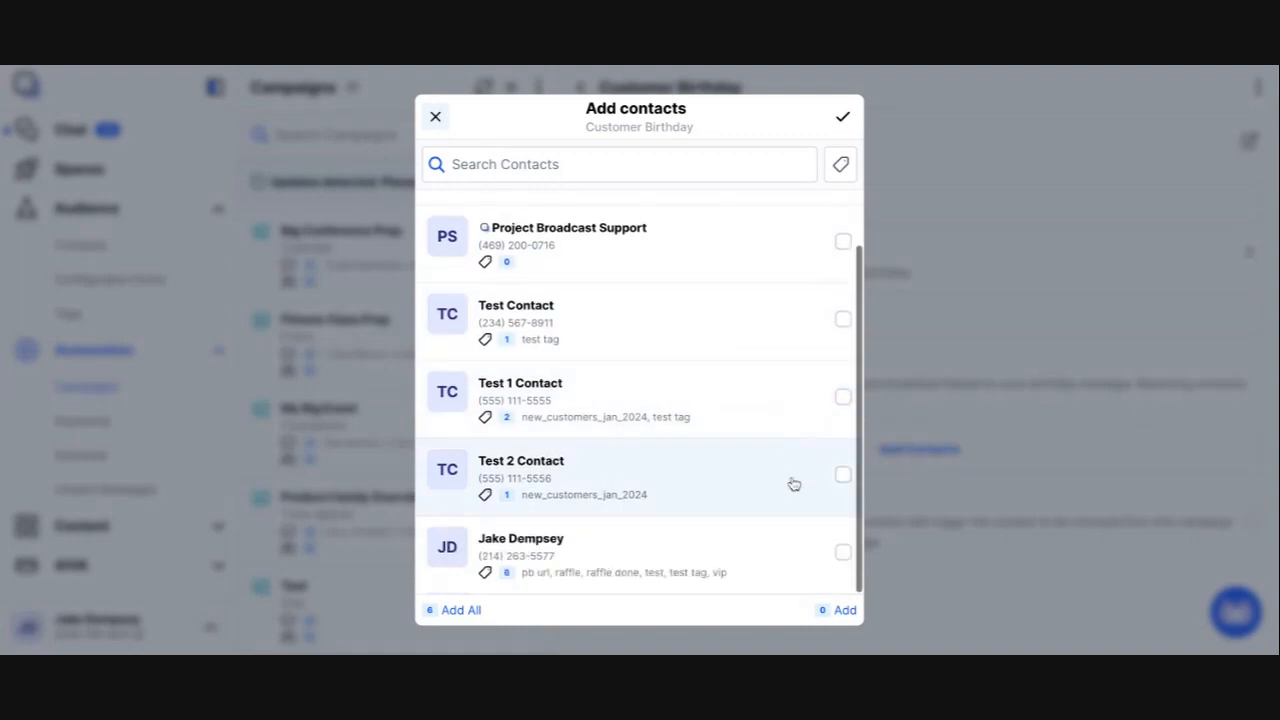
left_click(806, 558)
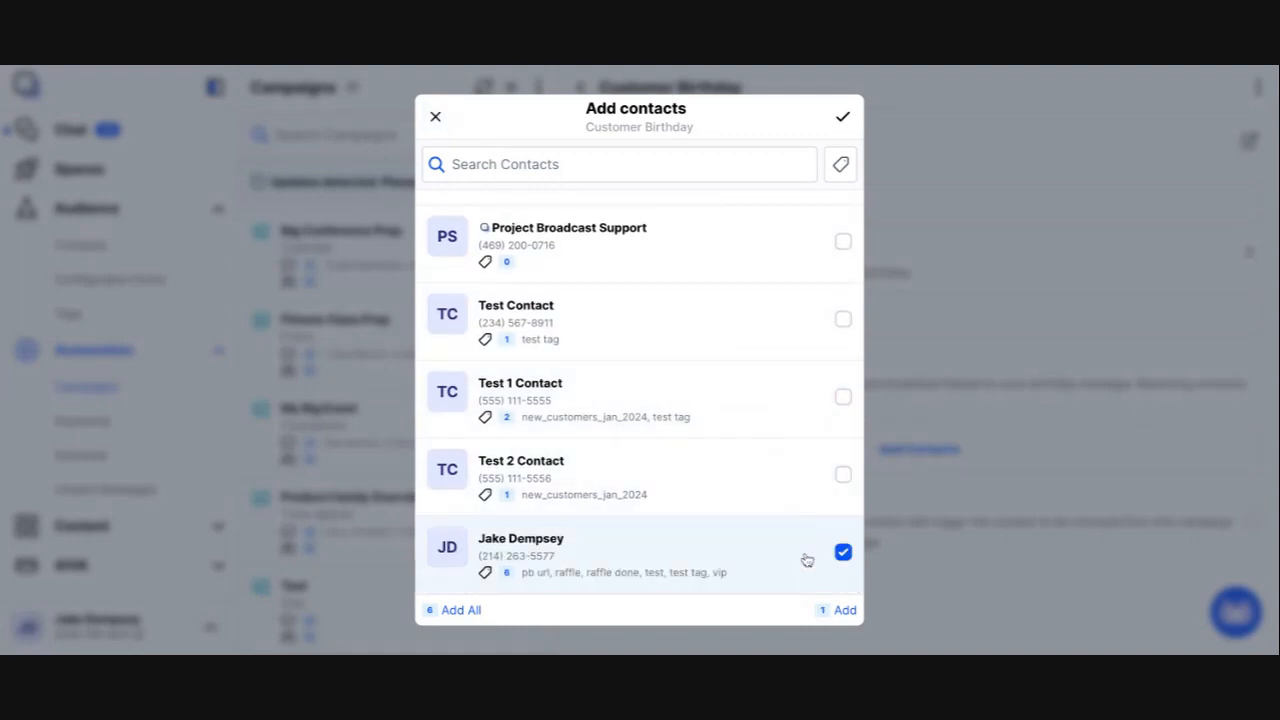
left_click(843, 119)
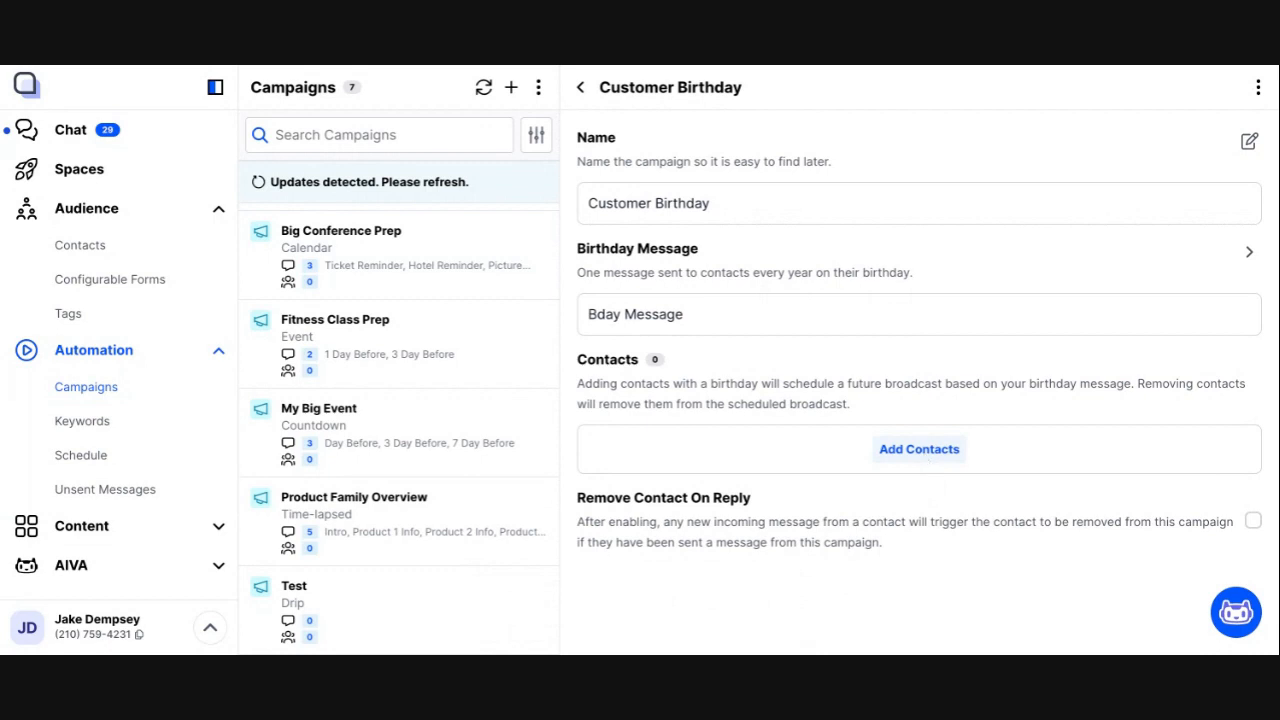
Step: In the contacts list, open the contact tagged vip and save the preset month and day as its birthday
left_click(185, 257)
scroll(406, 434, "down", 1)
left_click(425, 605)
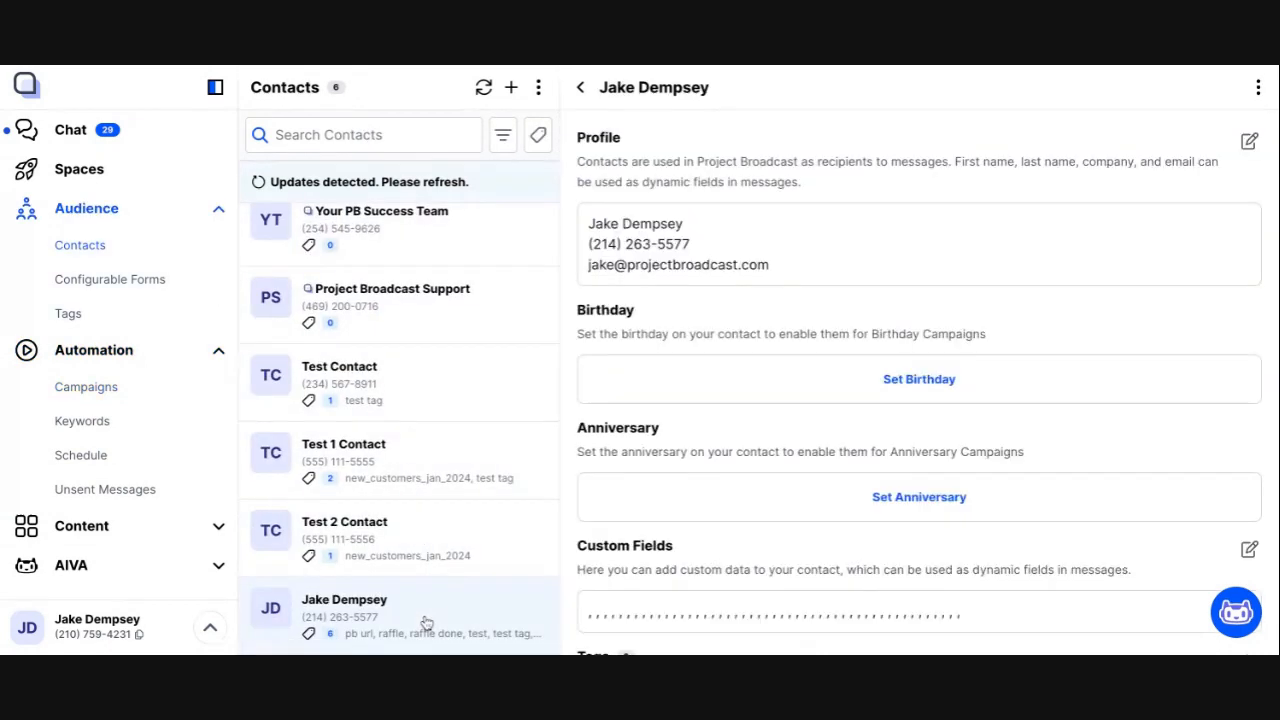
left_click(930, 381)
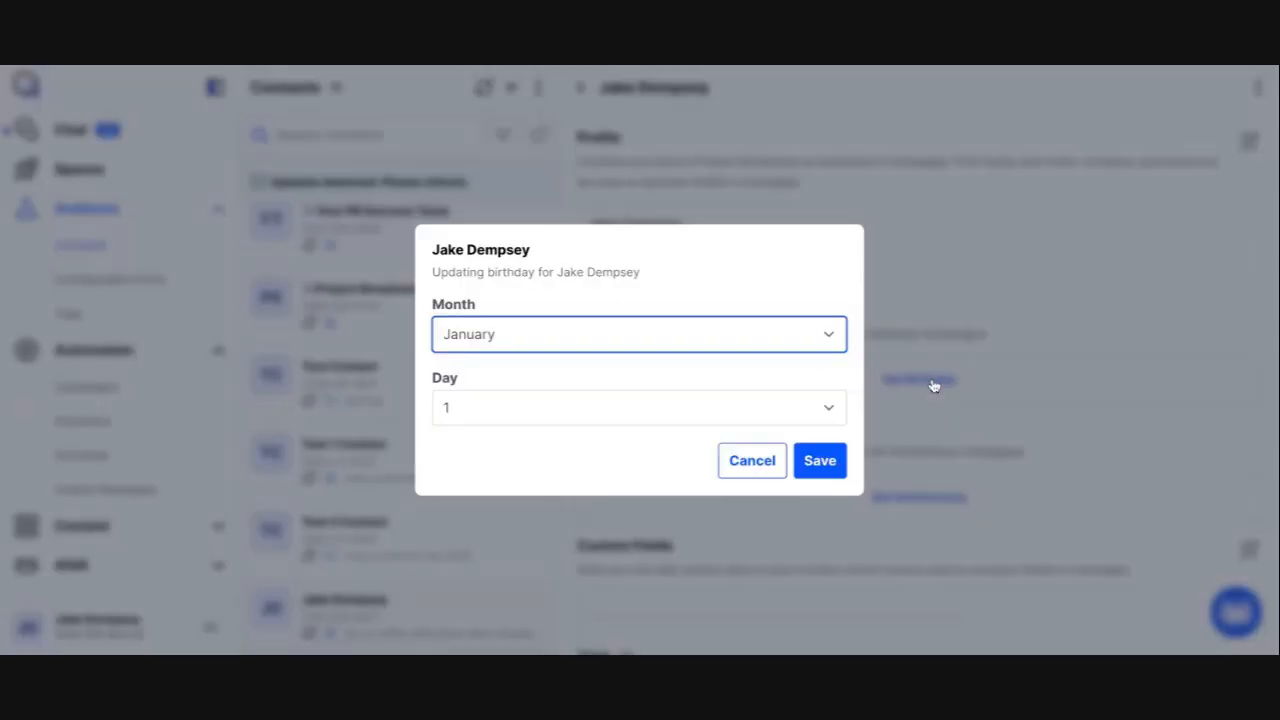
left_click(820, 470)
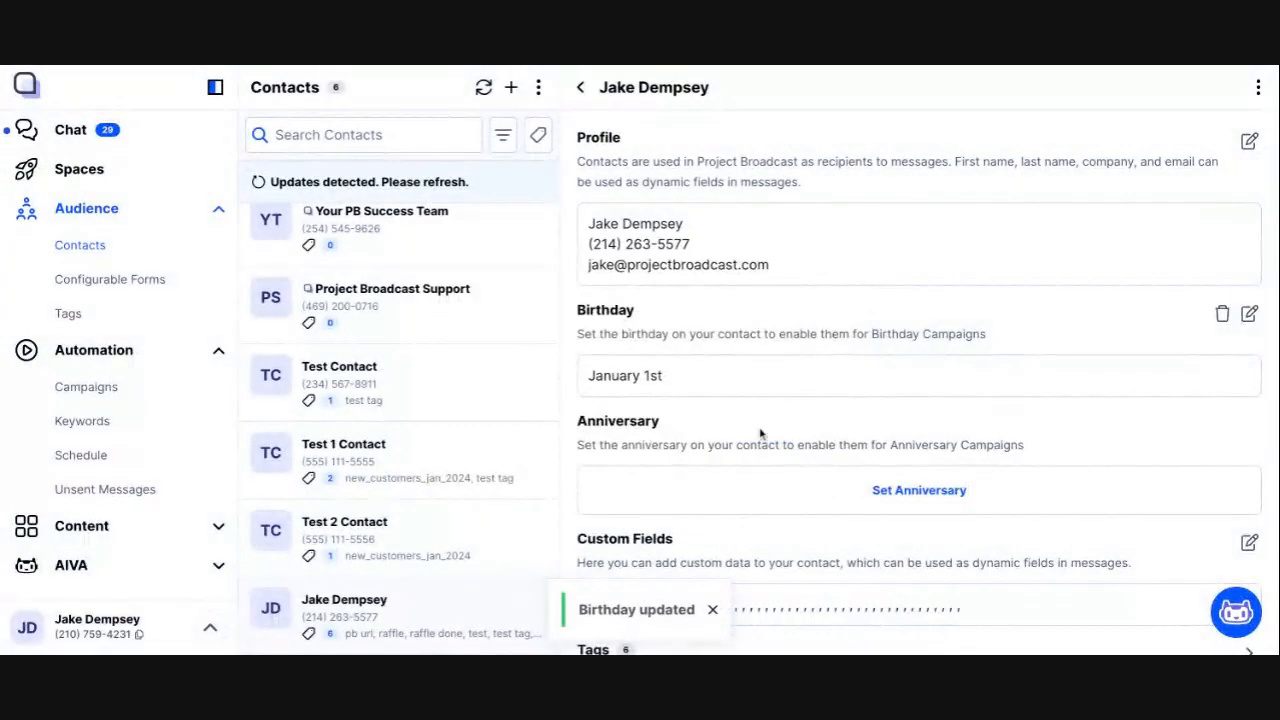
left_click_drag(594, 376, 714, 383)
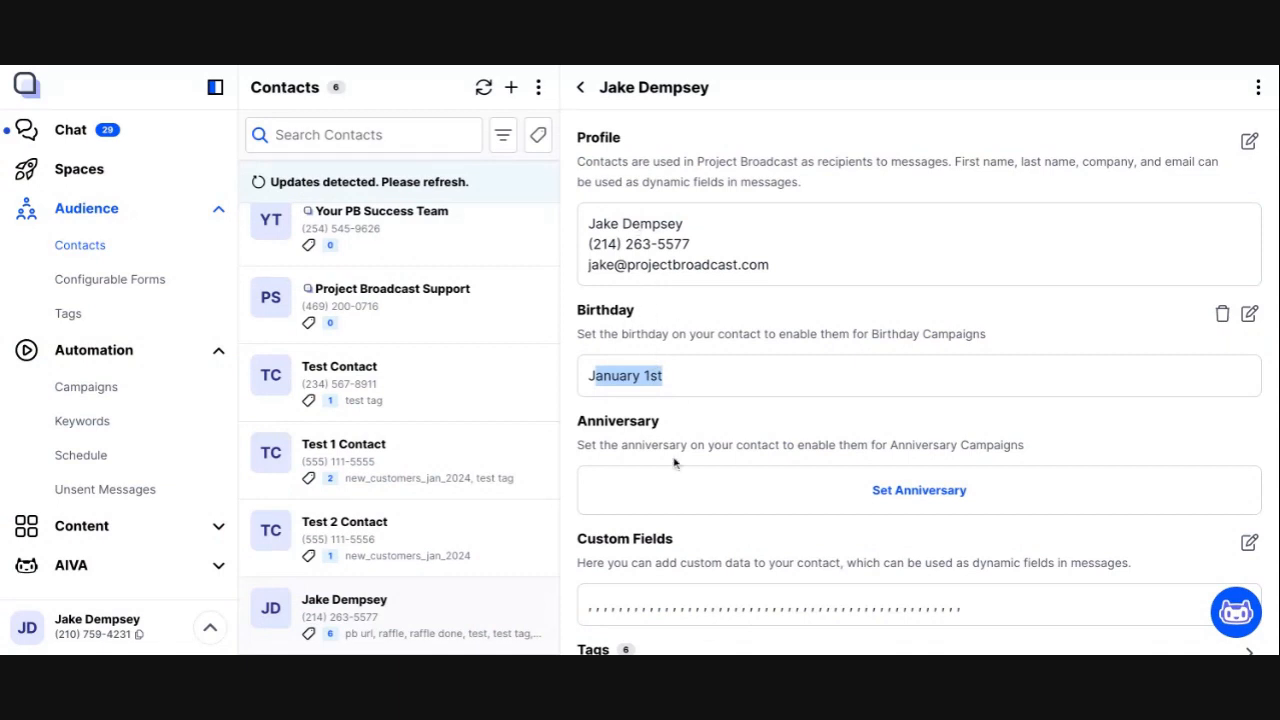
left_click(148, 247)
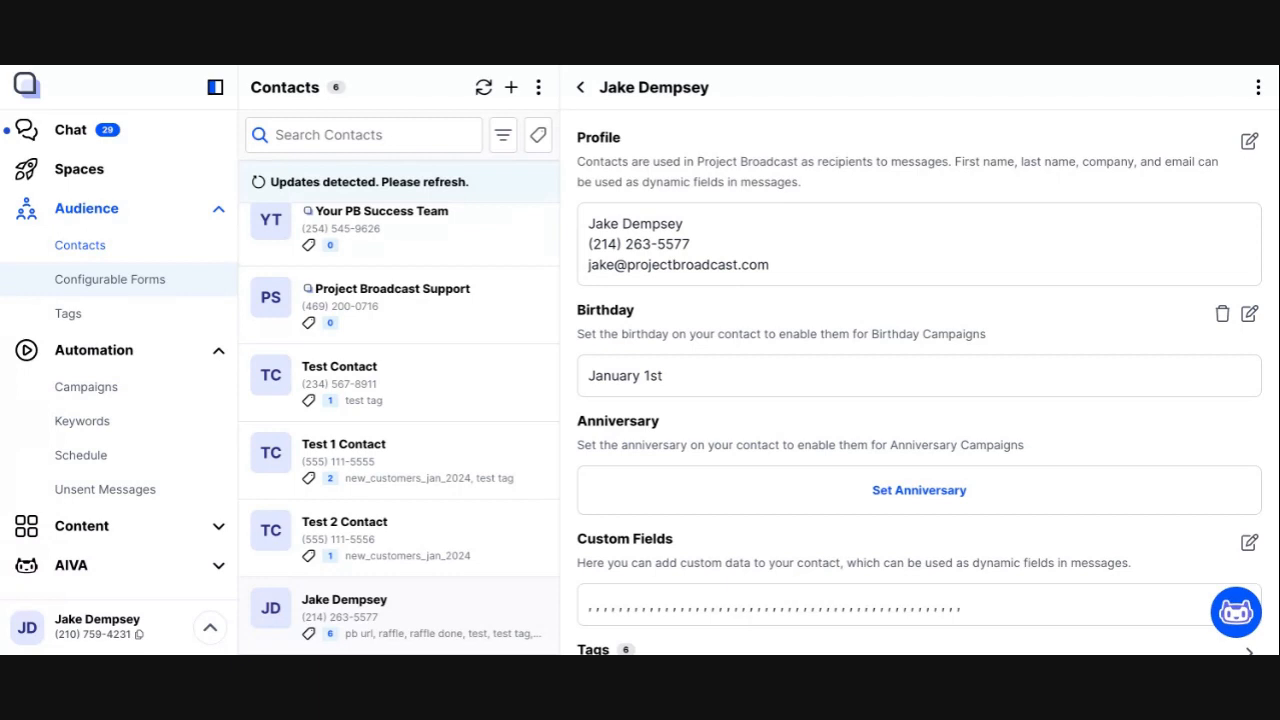
Step: Return to the Customer Birthday campaign and add the contact whose birthday is set
left_click(112, 392)
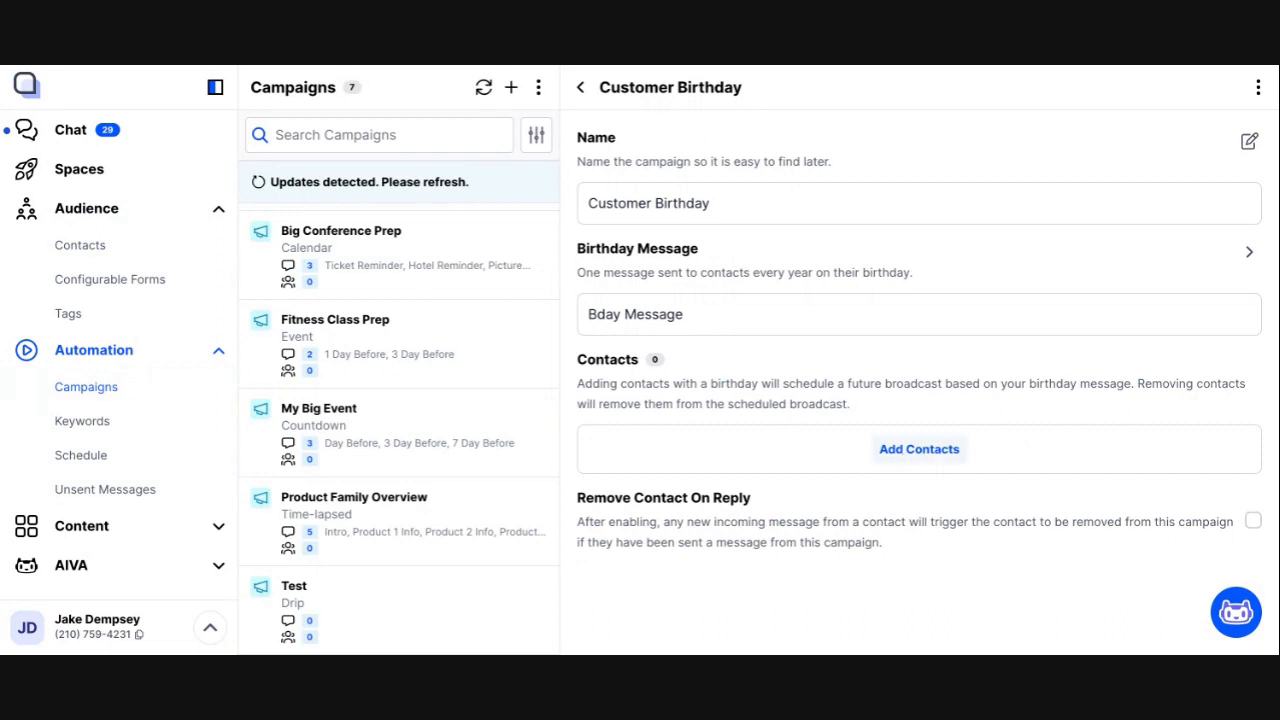
left_click(919, 449)
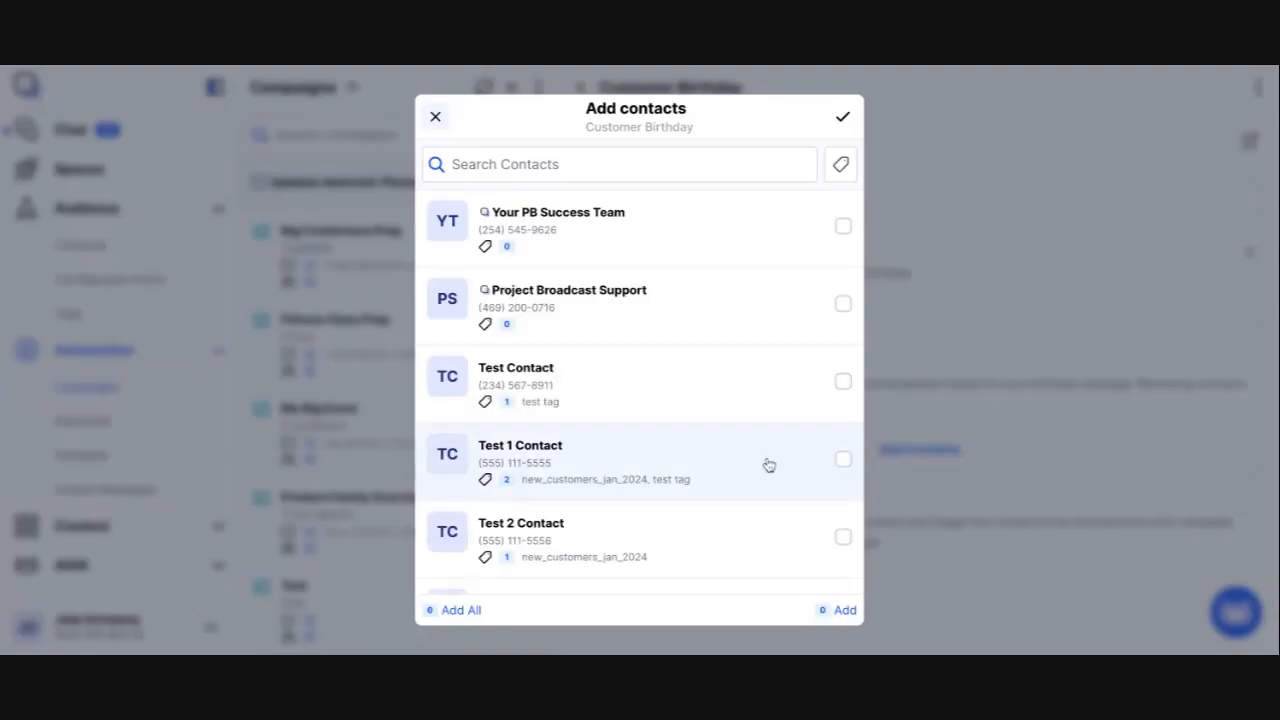
scroll(768, 465, "down", 1)
left_click(797, 553)
left_click(843, 117)
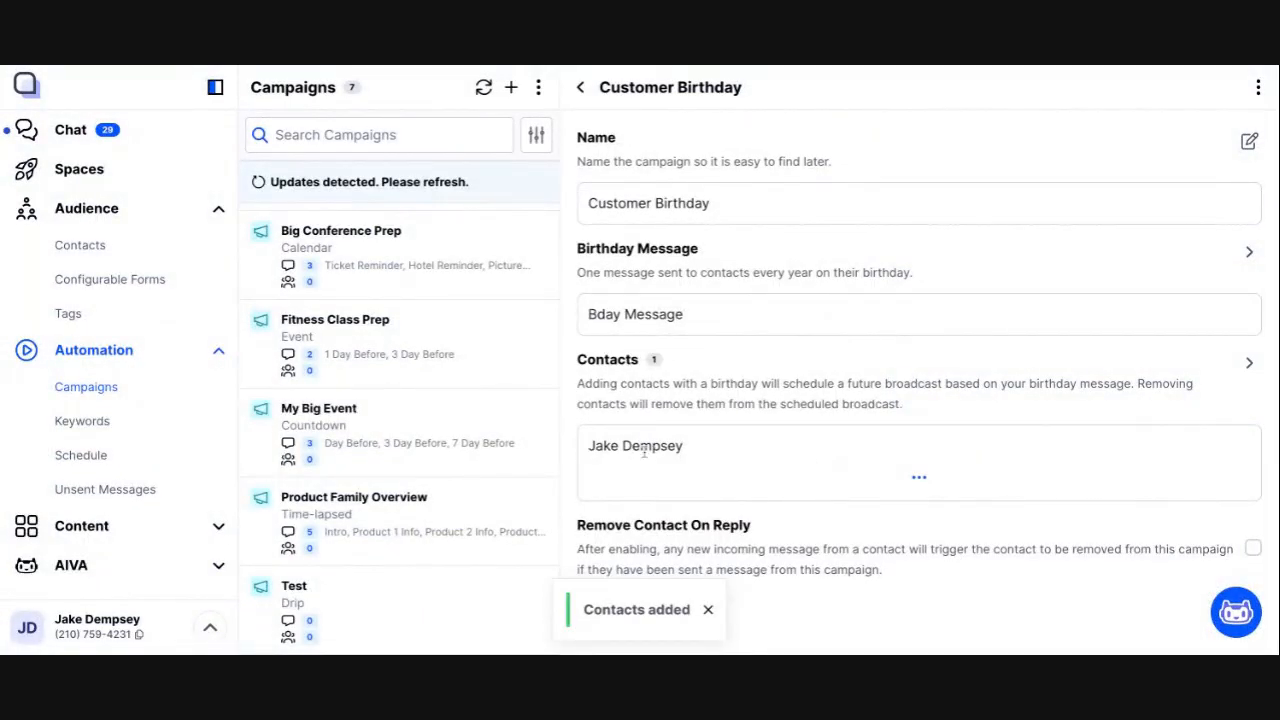
Step: Open the schedule and refresh it to check the broadcast created by the Customer Birthday campaign
left_click(119, 456)
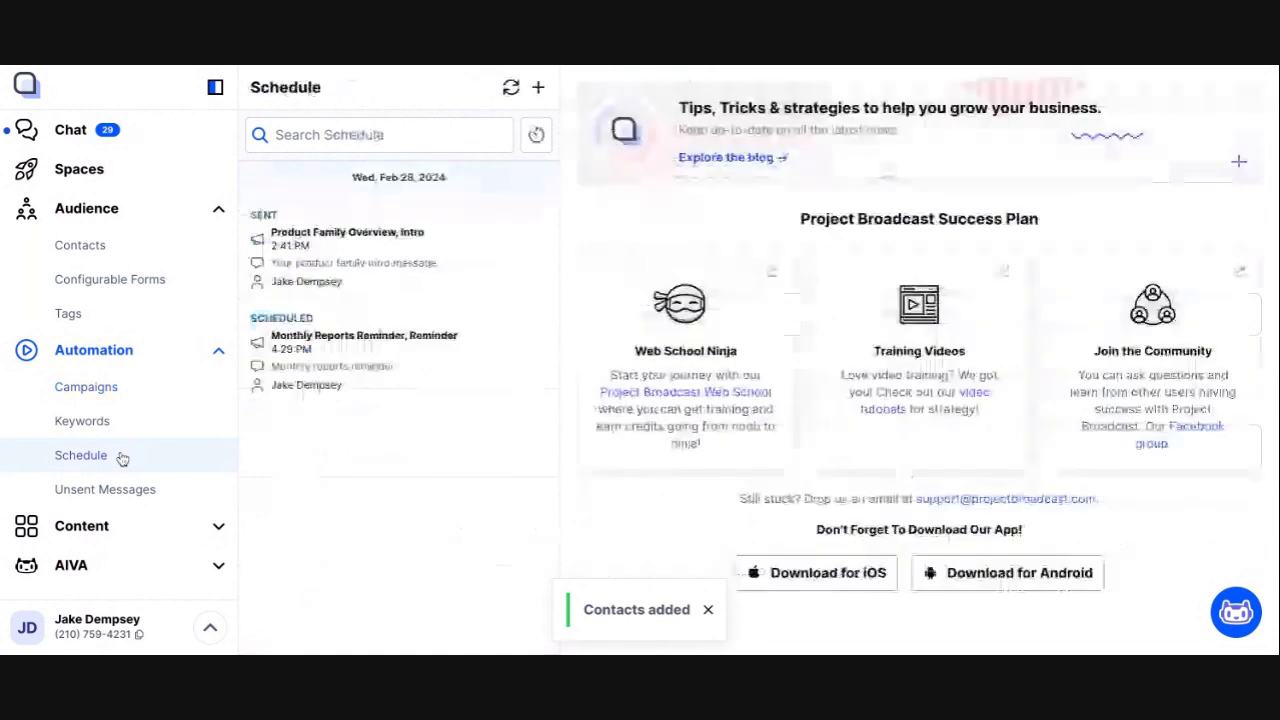
left_click(510, 89)
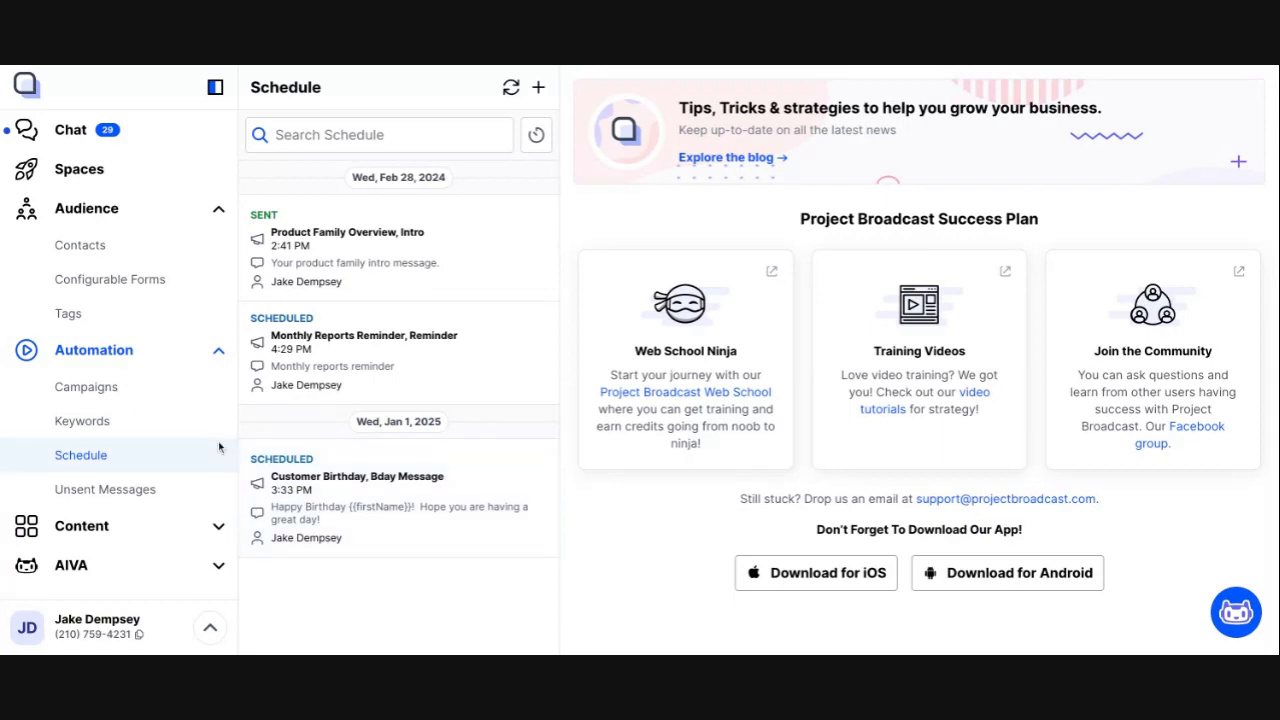
Step: Return to the campaigns and create a new campaign of type Anniversary named Customer Anniv
left_click(126, 388)
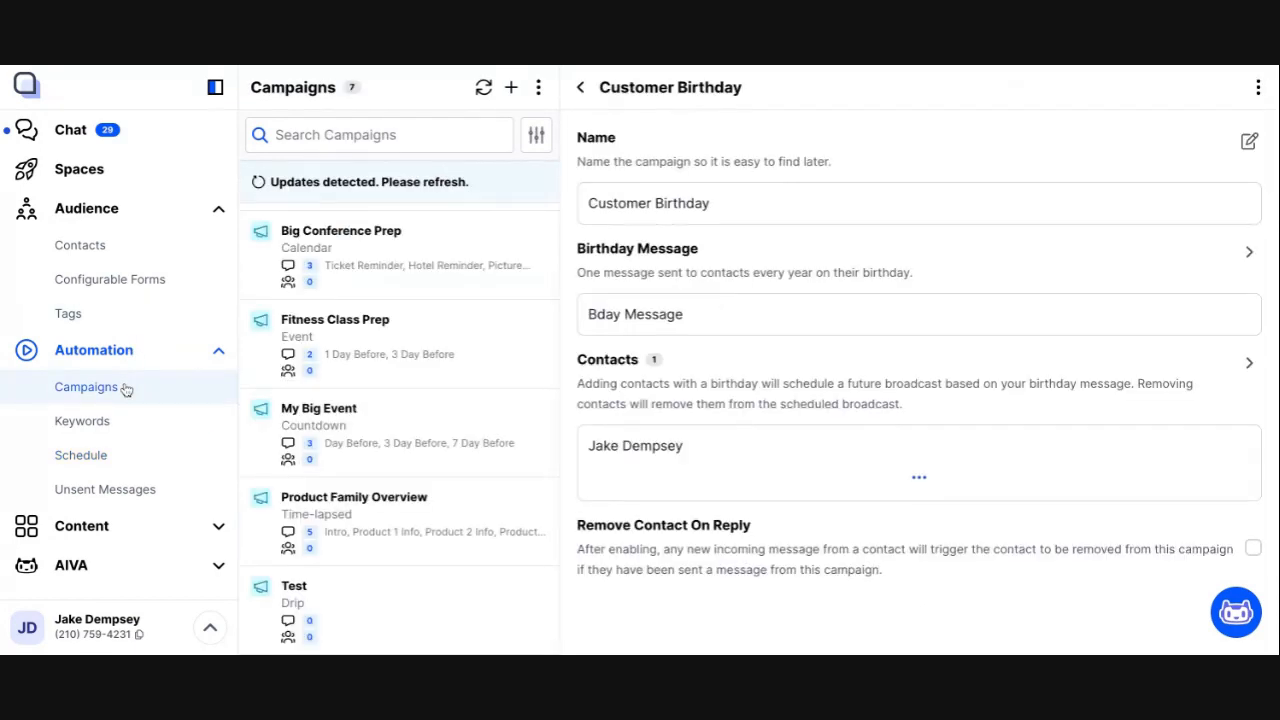
left_click(511, 88)
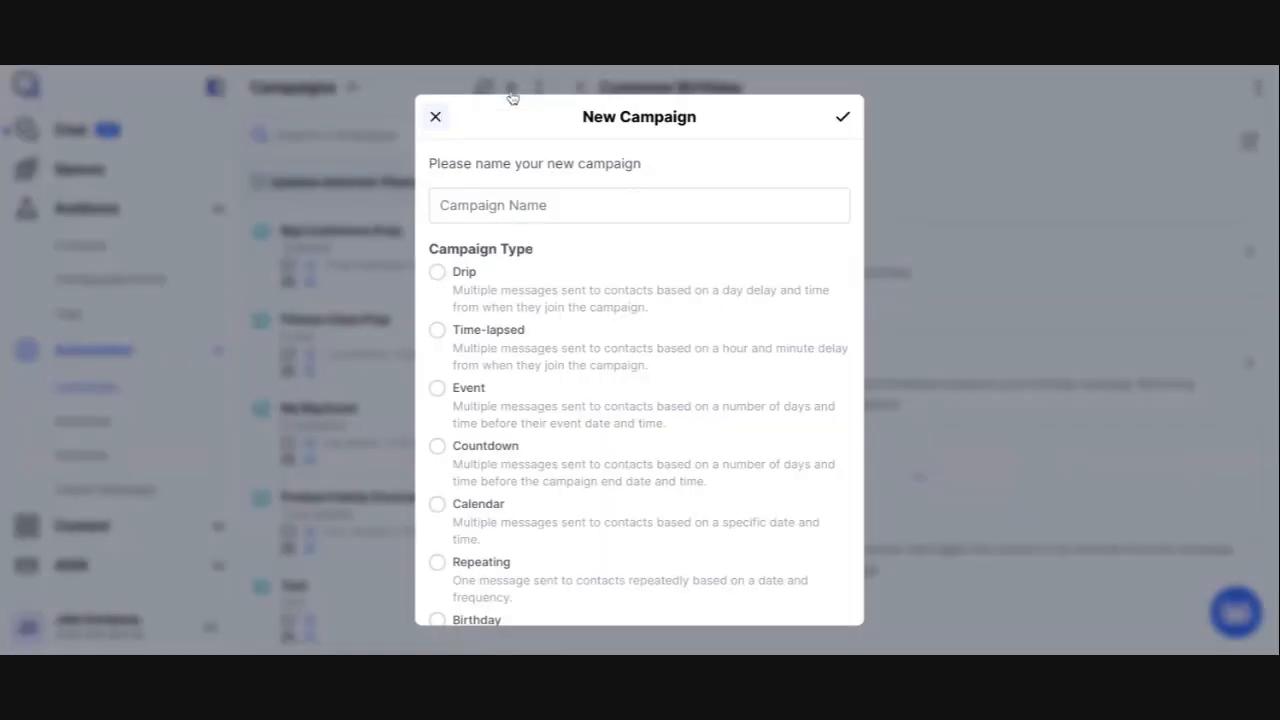
scroll(509, 526, "down", 2)
left_click(489, 553)
scroll(490, 556, "up", 2)
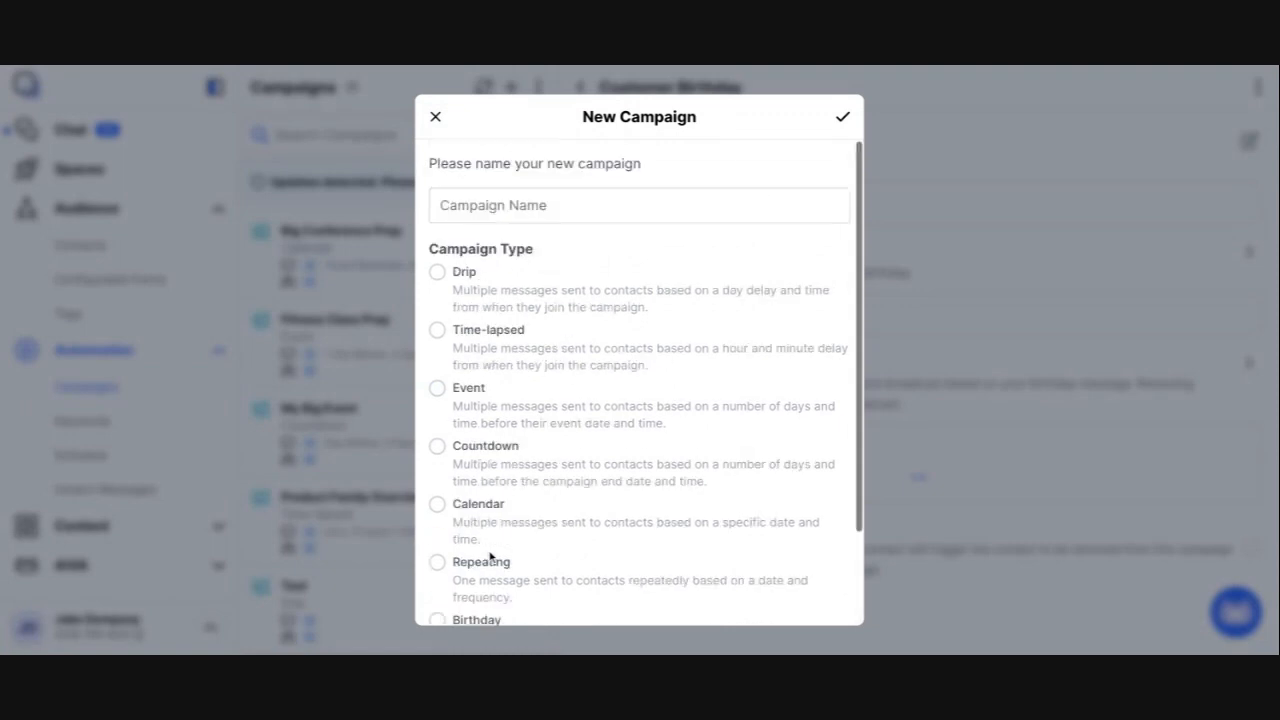
left_click(534, 202)
type("Customer Anniv")
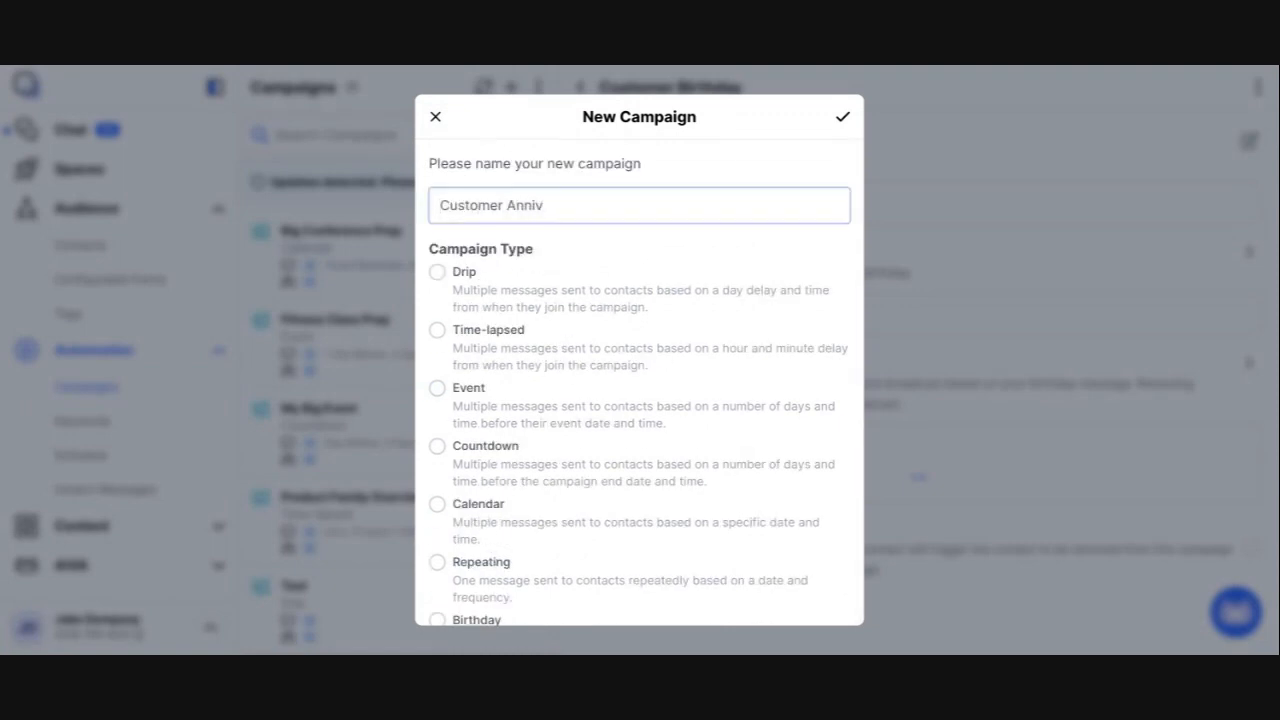
left_click(843, 116)
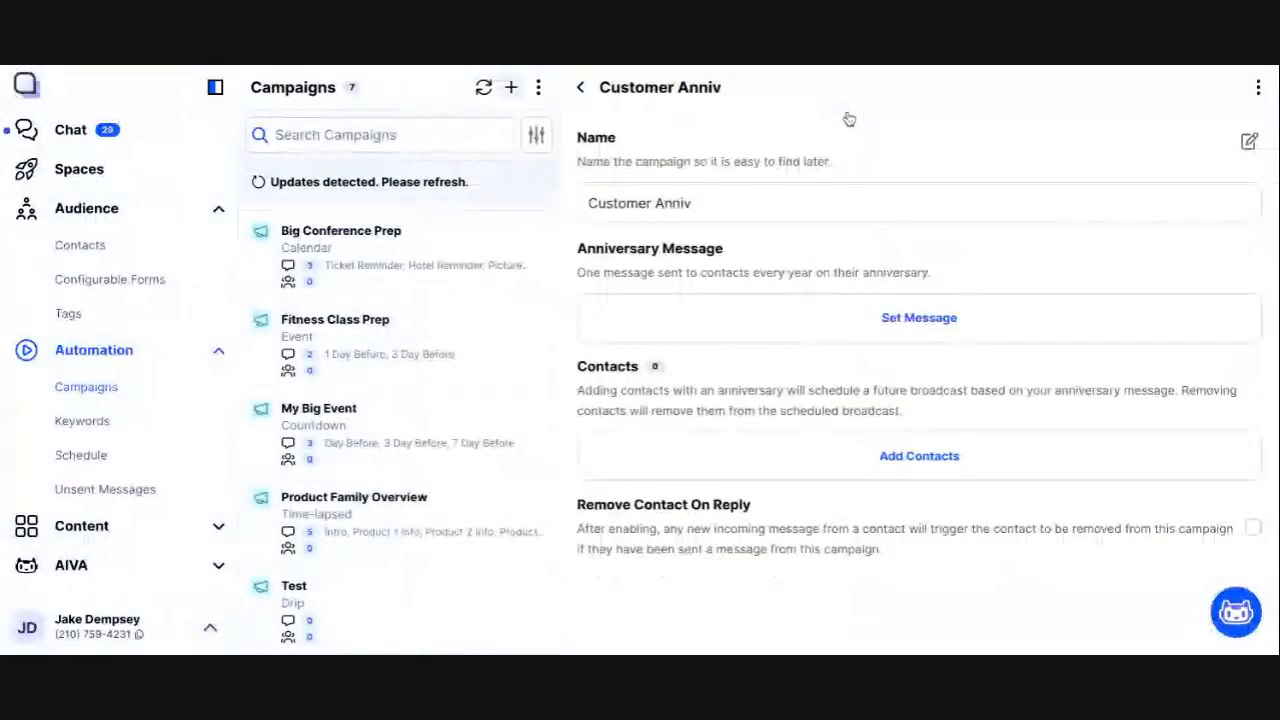
Step: Start the anniversary message for the Customer Anniv campaign and name it Thank you msg
left_click(921, 325)
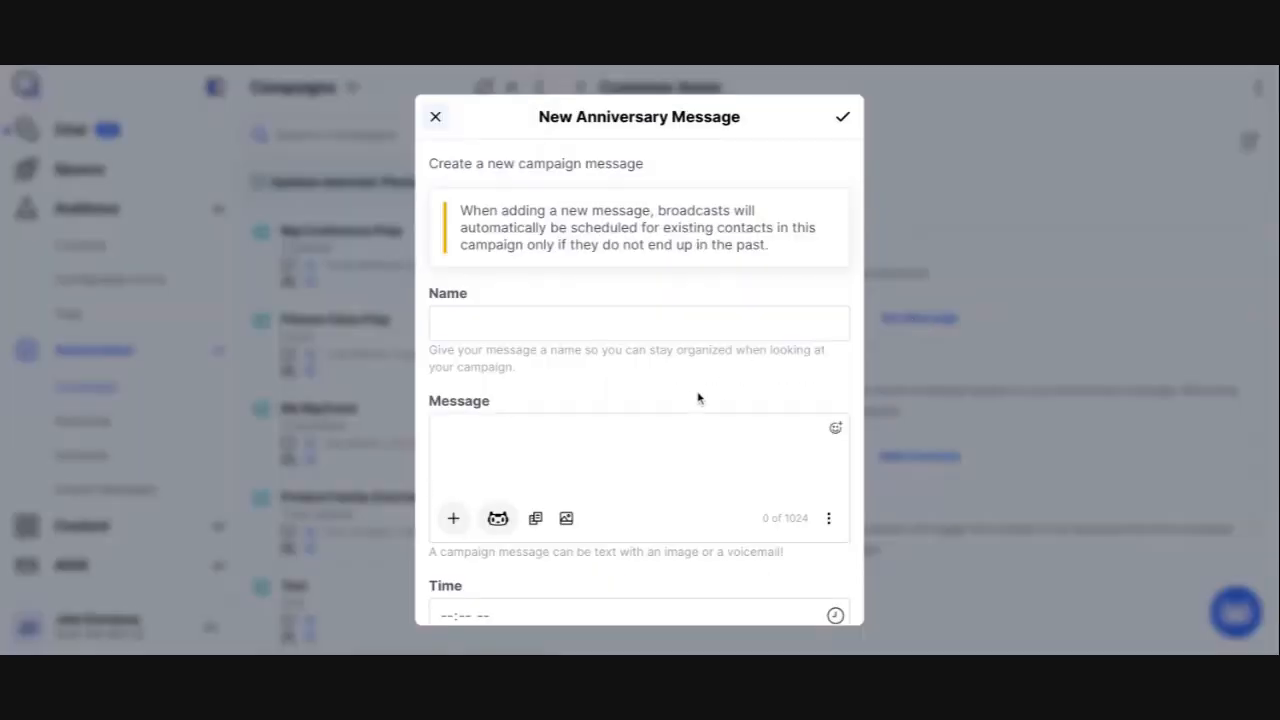
left_click(647, 316)
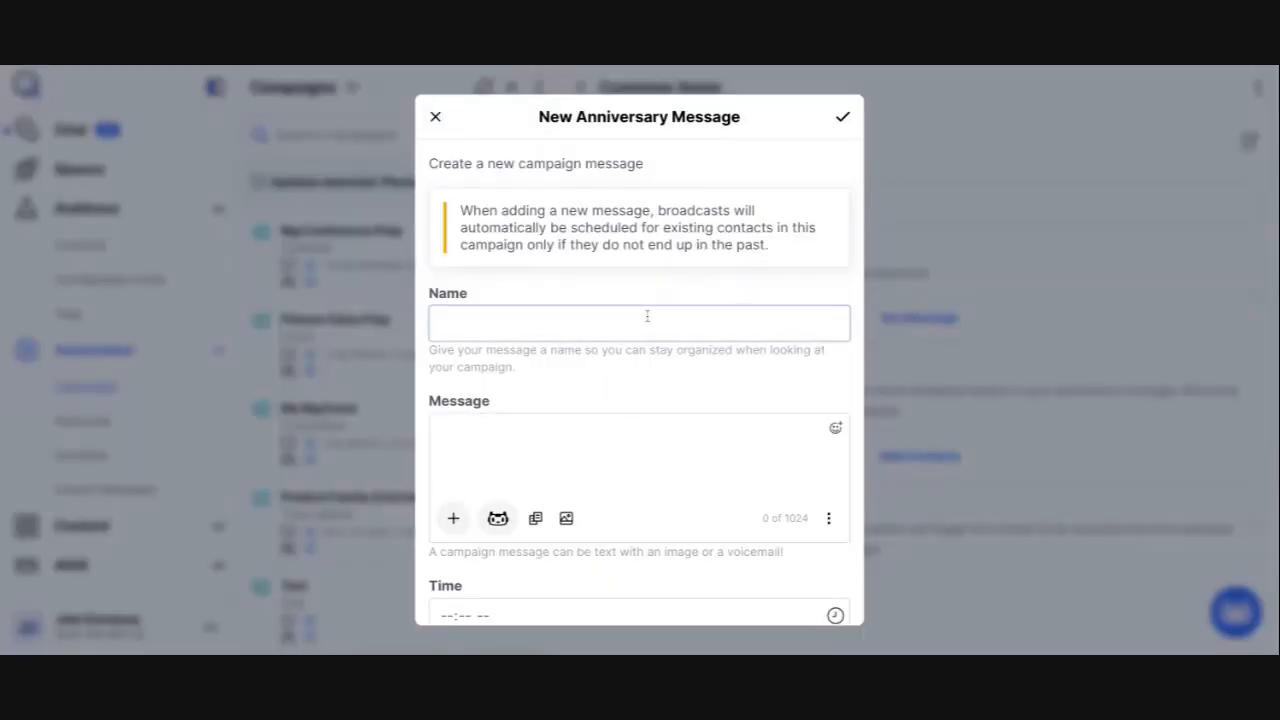
type("Thank you msg")
Step: Write the message text "Hey {{firstName}}! Thanks so much for being a customer!", inserting the first name as a dynamic field
key("Tab")
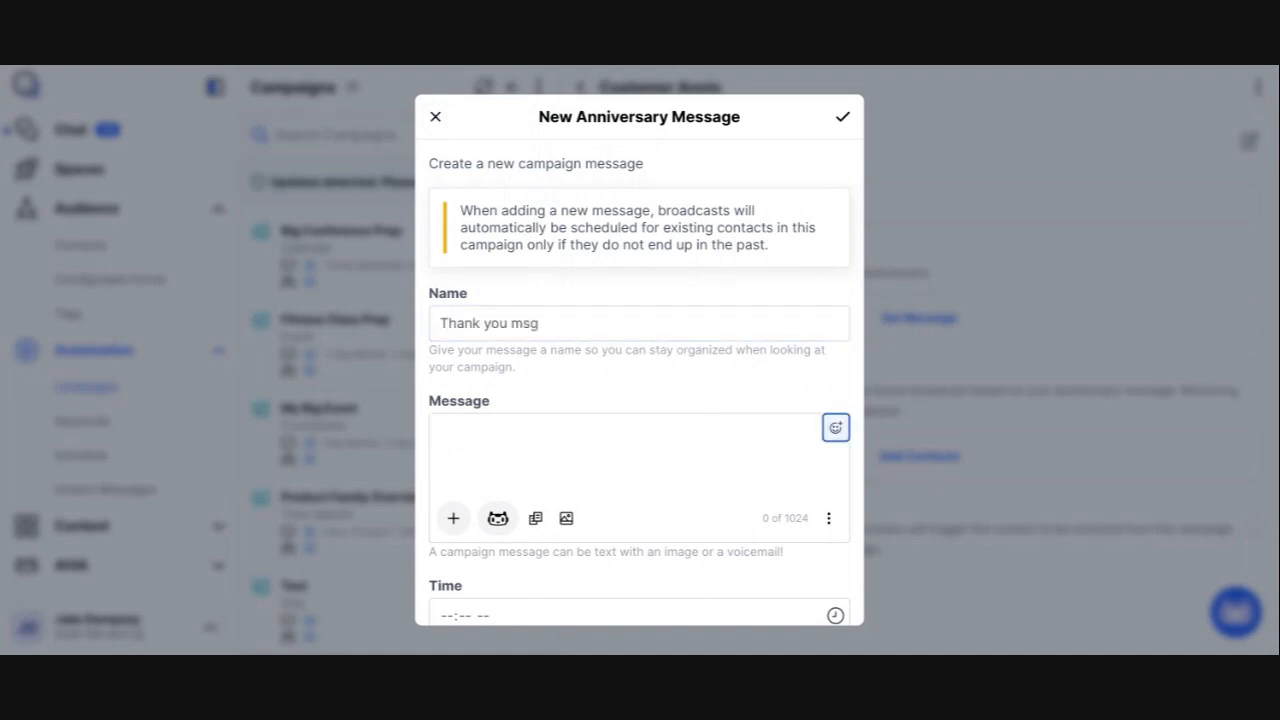
key("Tab")
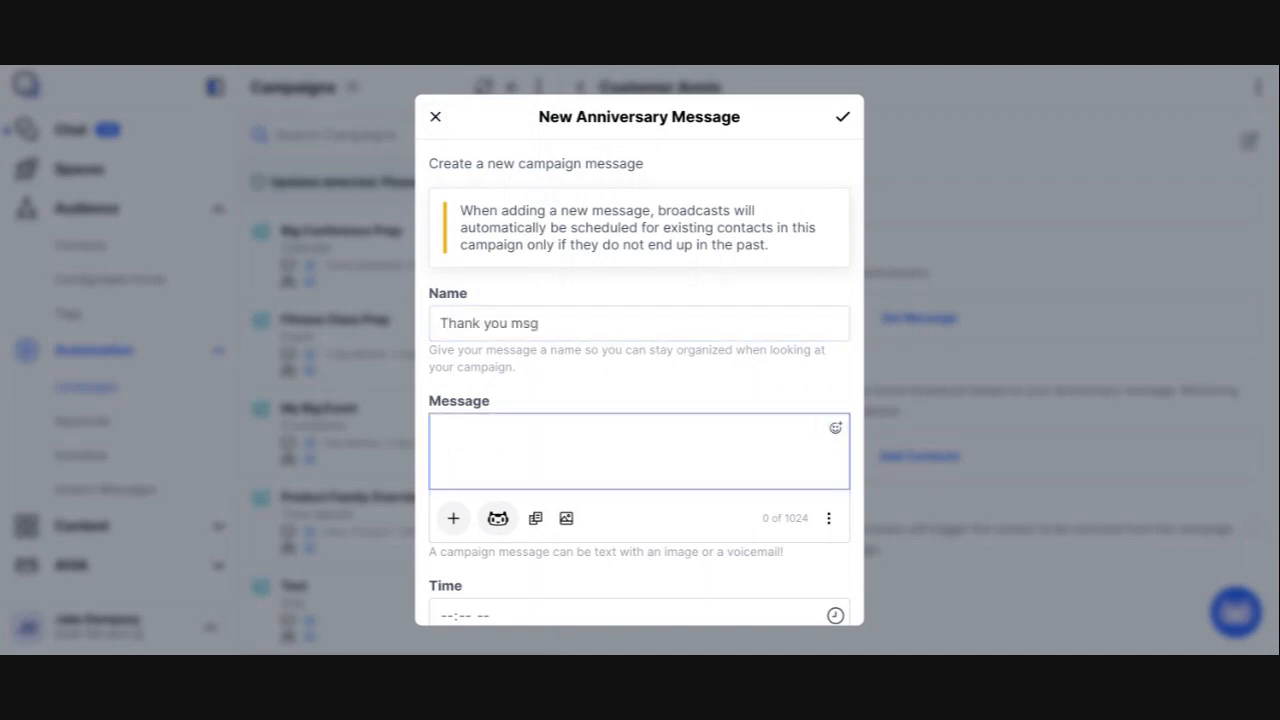
type("Hey")
left_click(453, 518)
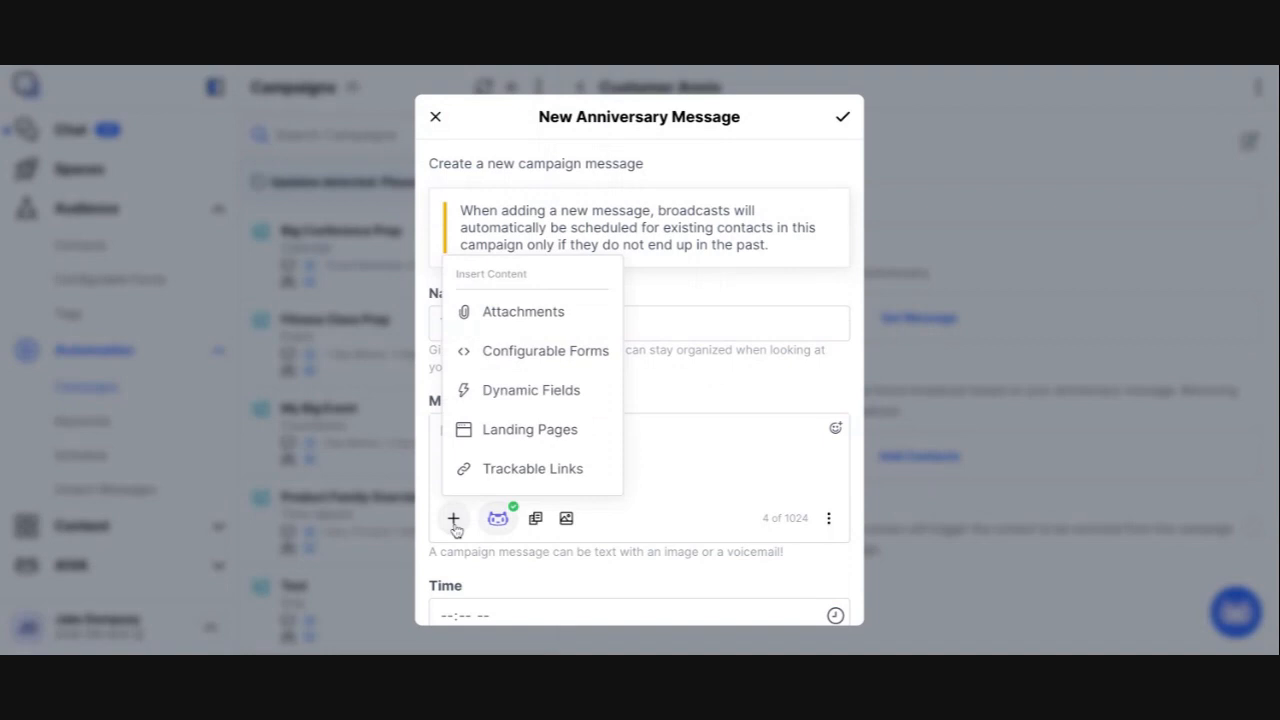
left_click(515, 395)
left_click(614, 229)
left_click(838, 125)
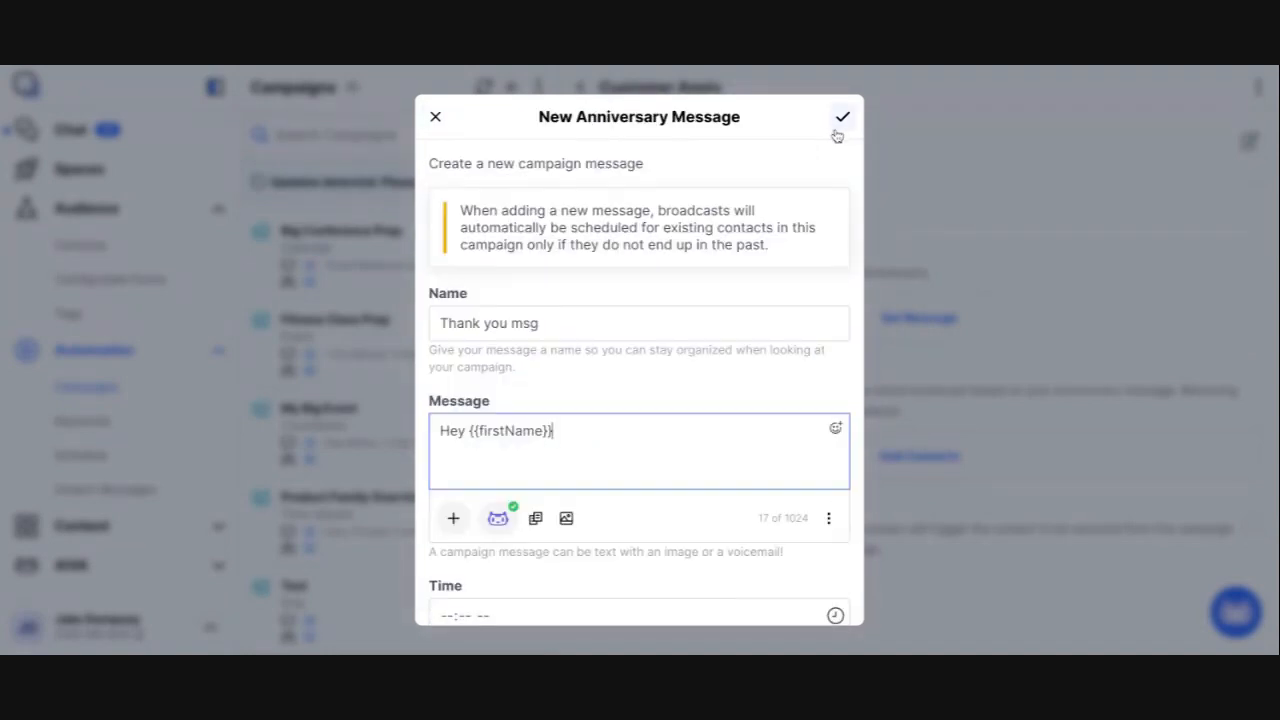
type("!  Thanks s")
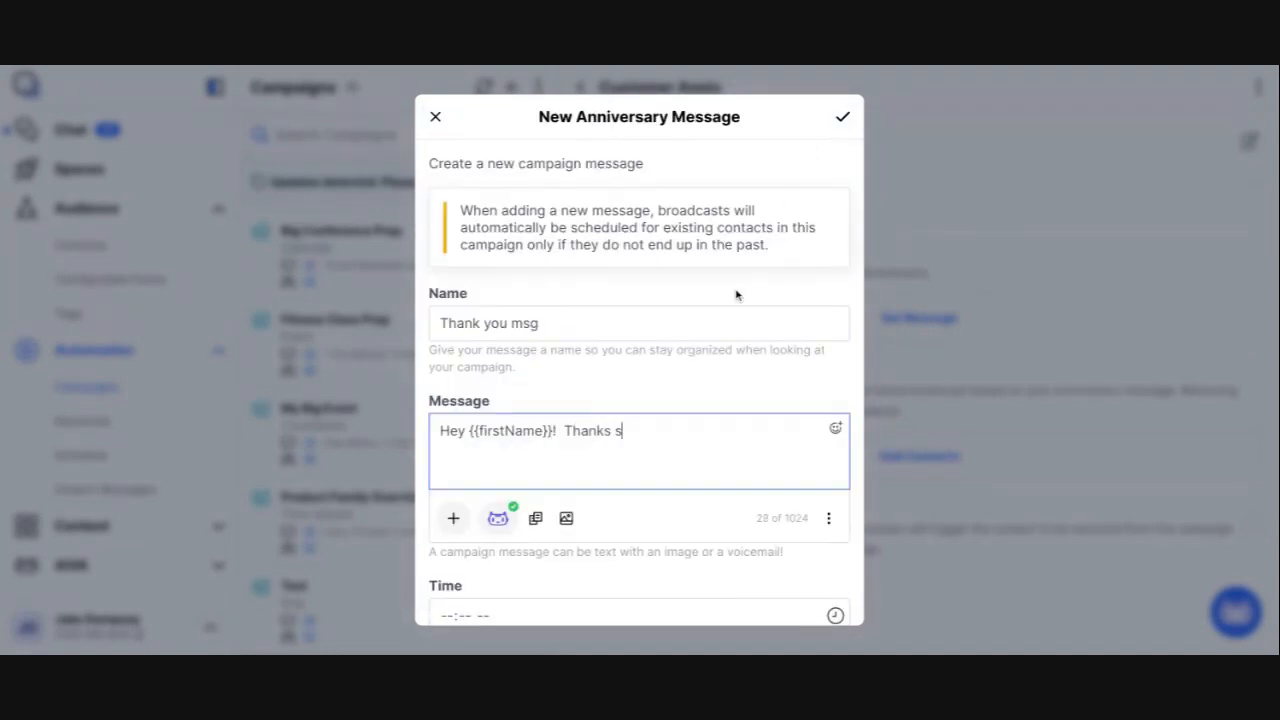
type("o much for being ")
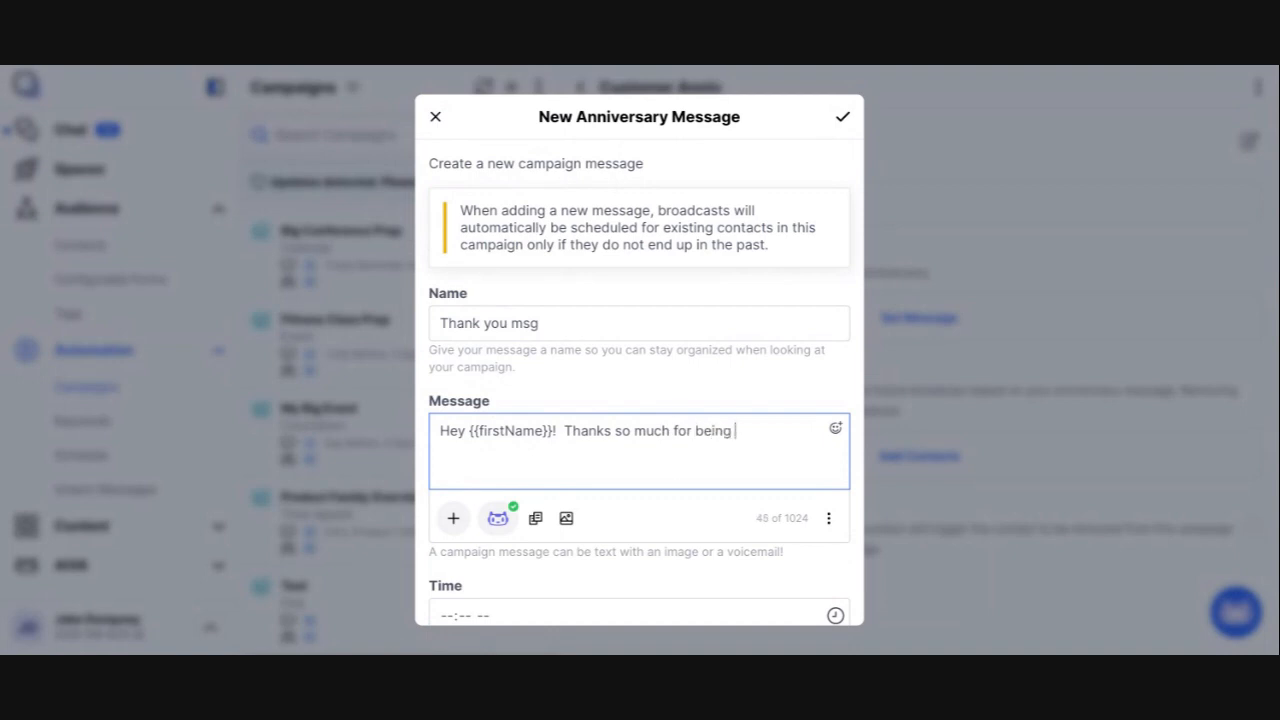
type("ac")
key("BackSpace")
type("customer!")
Step: Set the anniversary message's send time to 3:35 PM, save it, review its details and return to the campaign
scroll(651, 446, "down", 2)
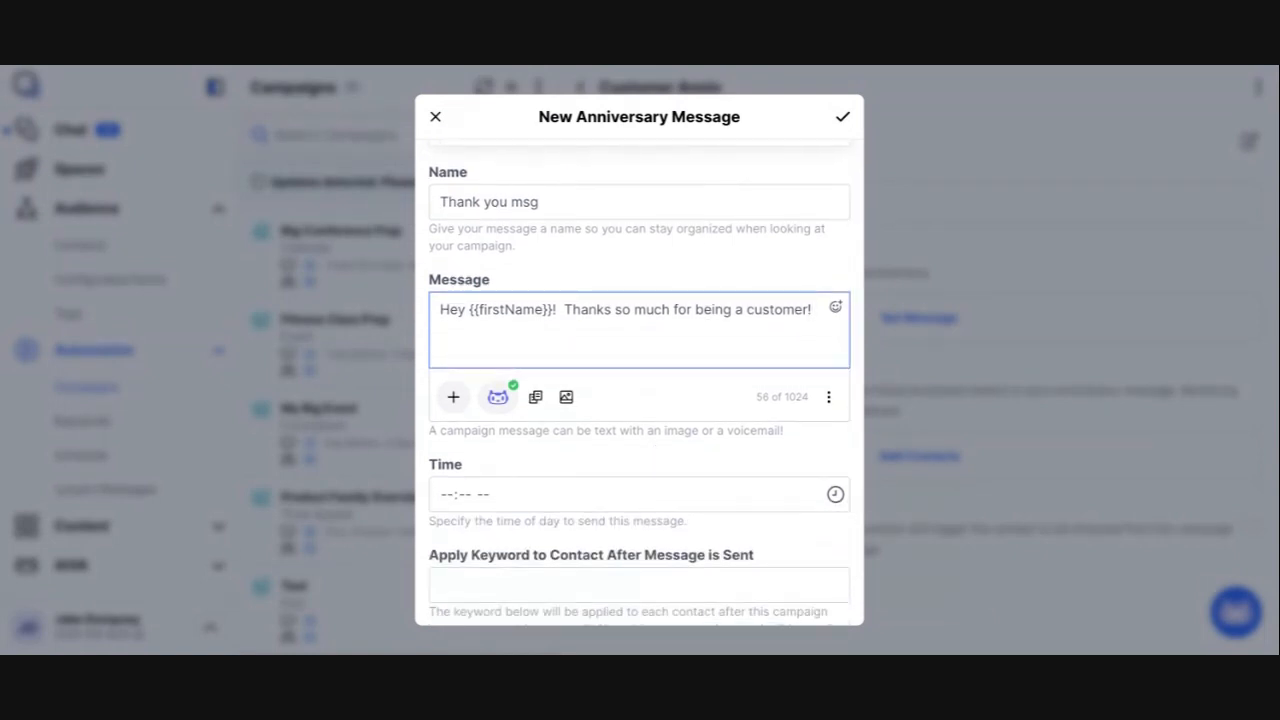
scroll(835, 444, "down", 1)
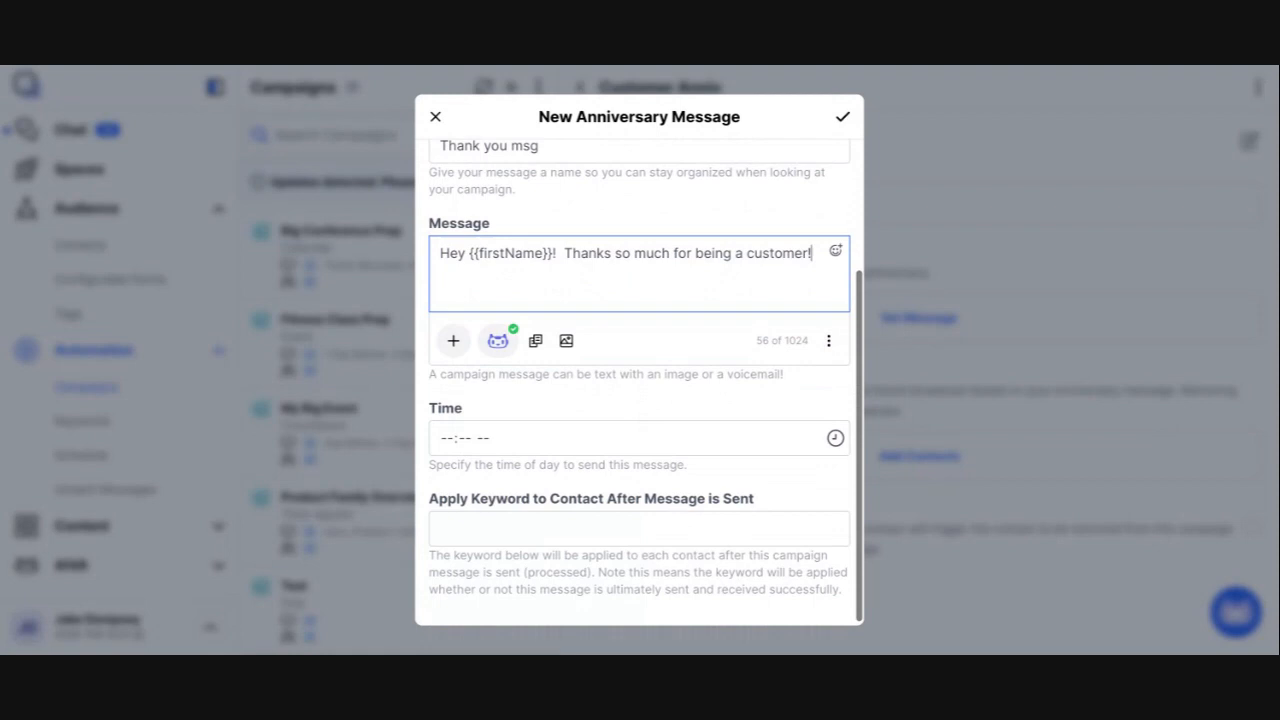
left_click(835, 440)
left_click(569, 316)
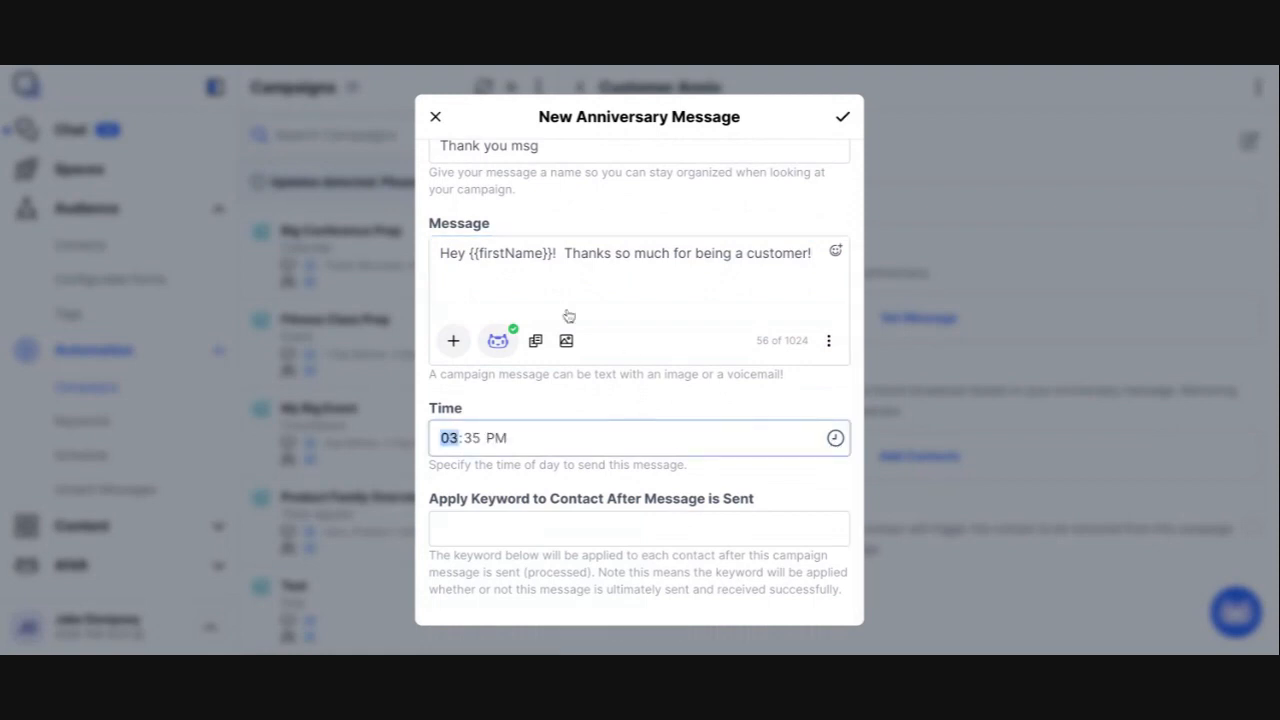
left_click(627, 401)
scroll(660, 396, "up", 1)
scroll(659, 395, "up", 3)
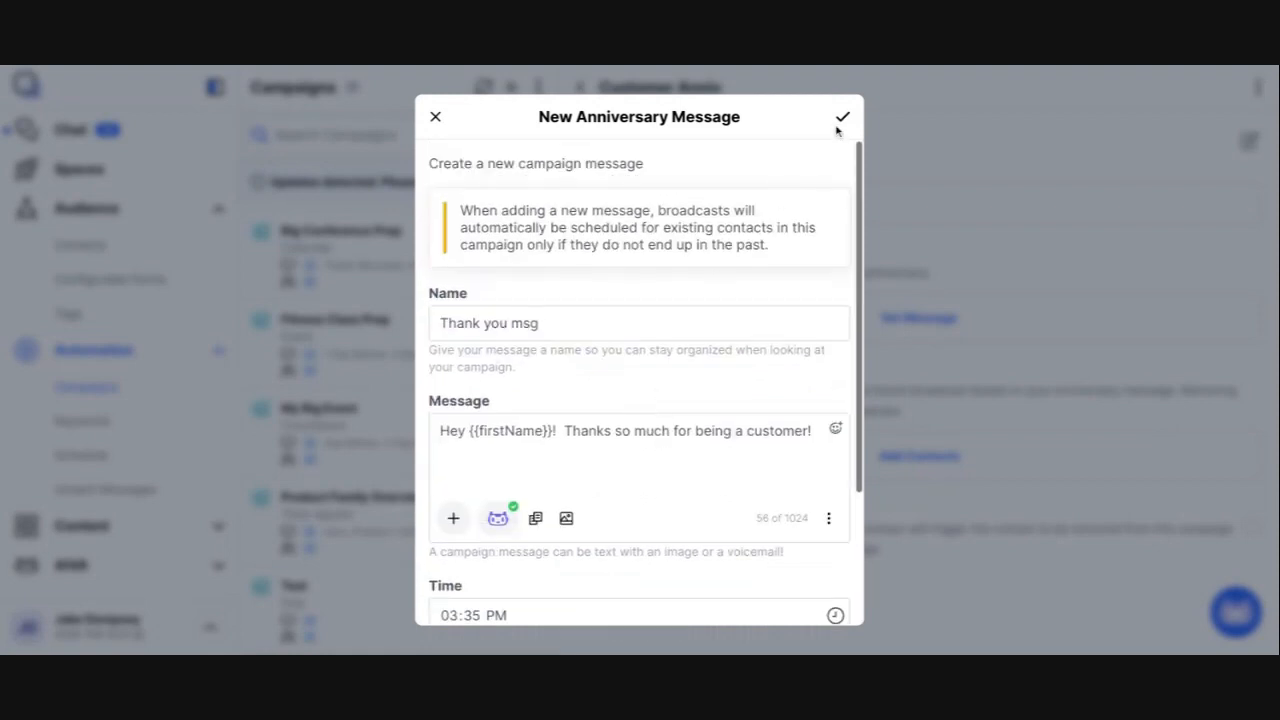
left_click(843, 118)
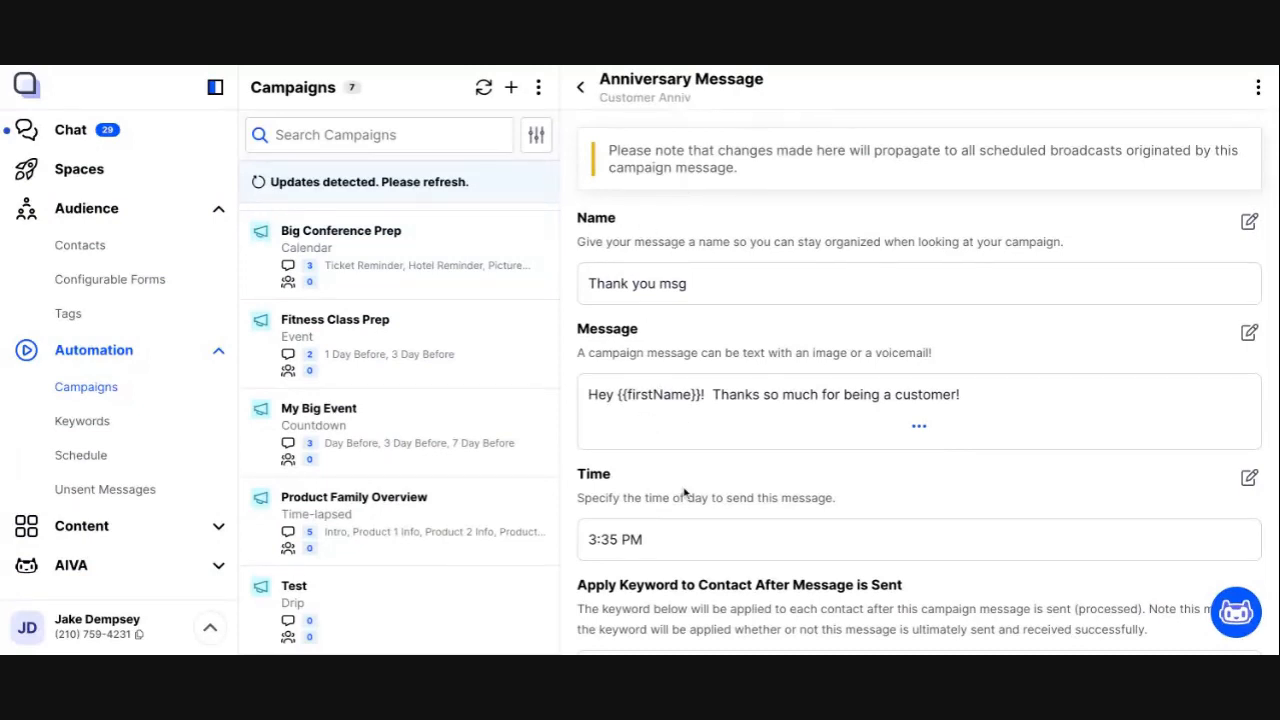
scroll(684, 492, "down", 2)
scroll(684, 490, "down", 3)
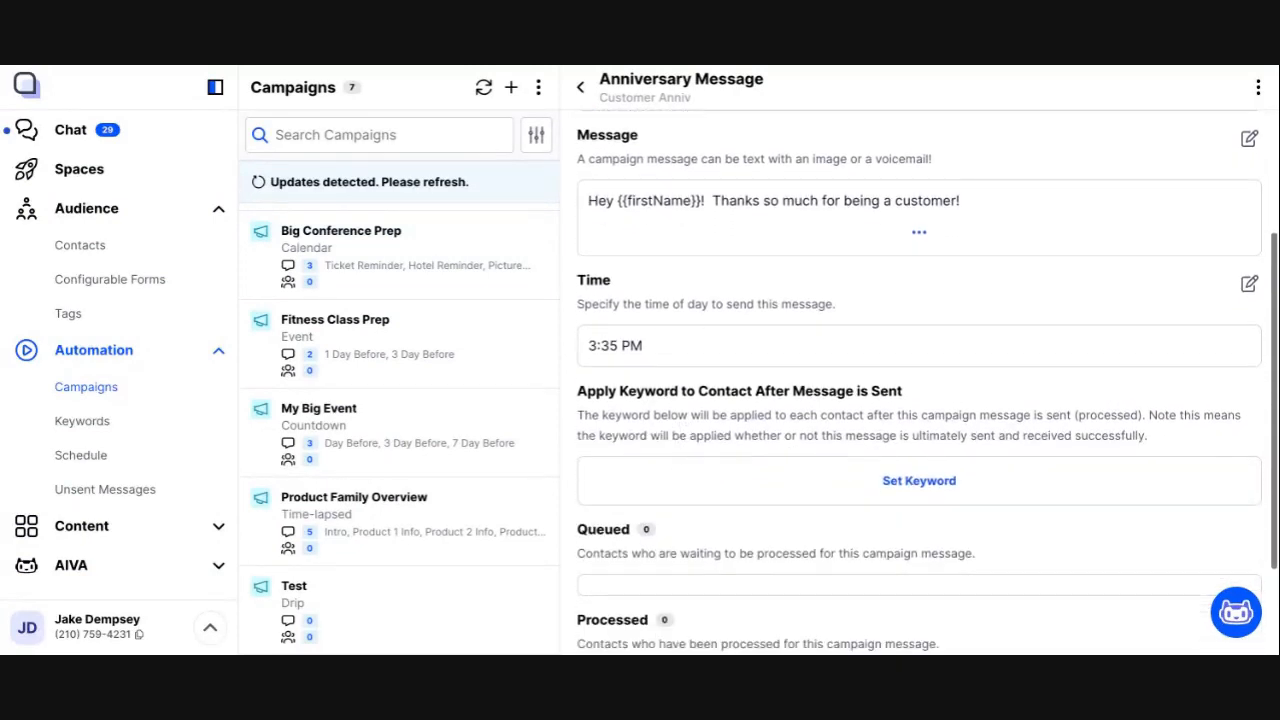
scroll(684, 490, "up", 6)
left_click(582, 88)
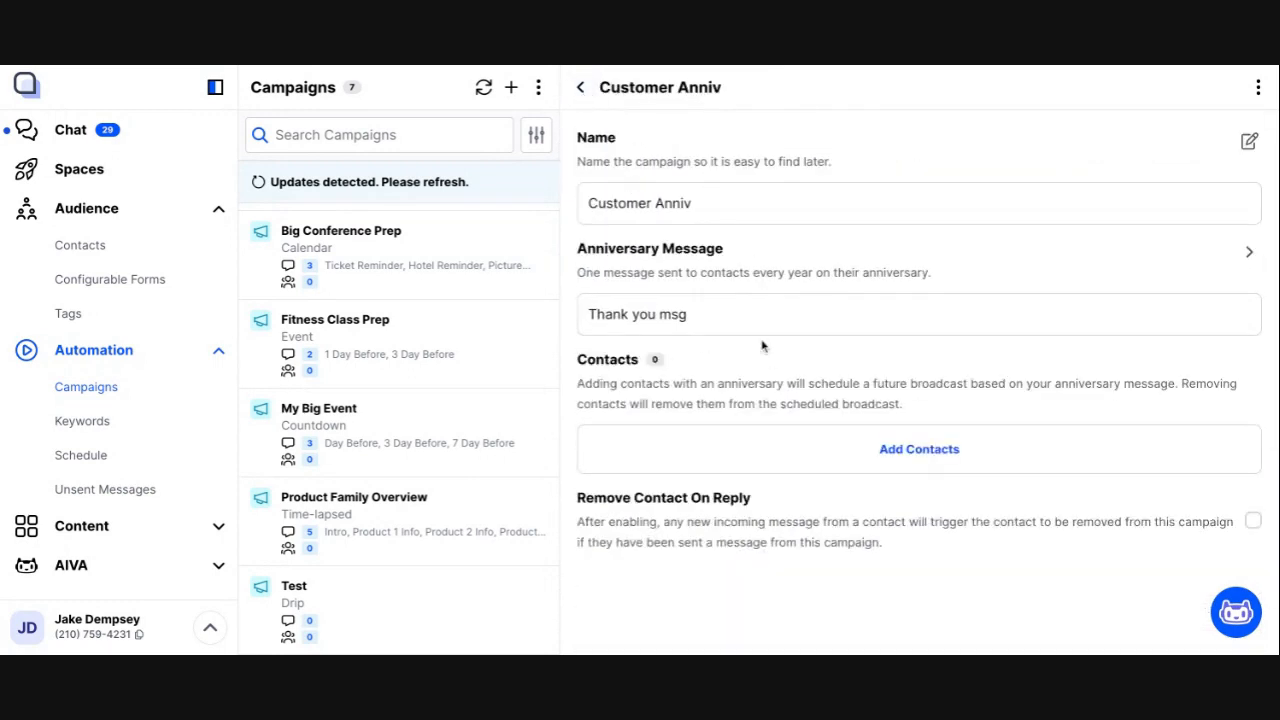
Step: Try to add the contact tagged vip to the Customer Anniv campaign
left_click(912, 455)
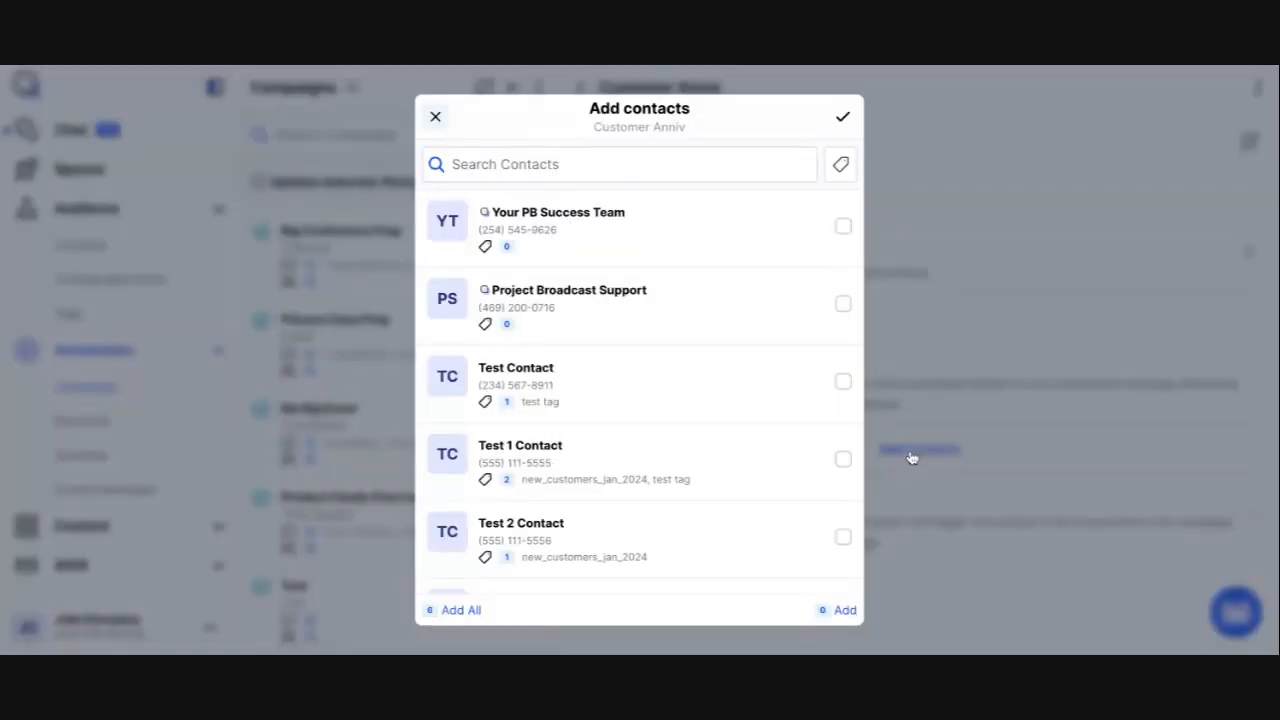
scroll(820, 490, "down", 1)
left_click(843, 553)
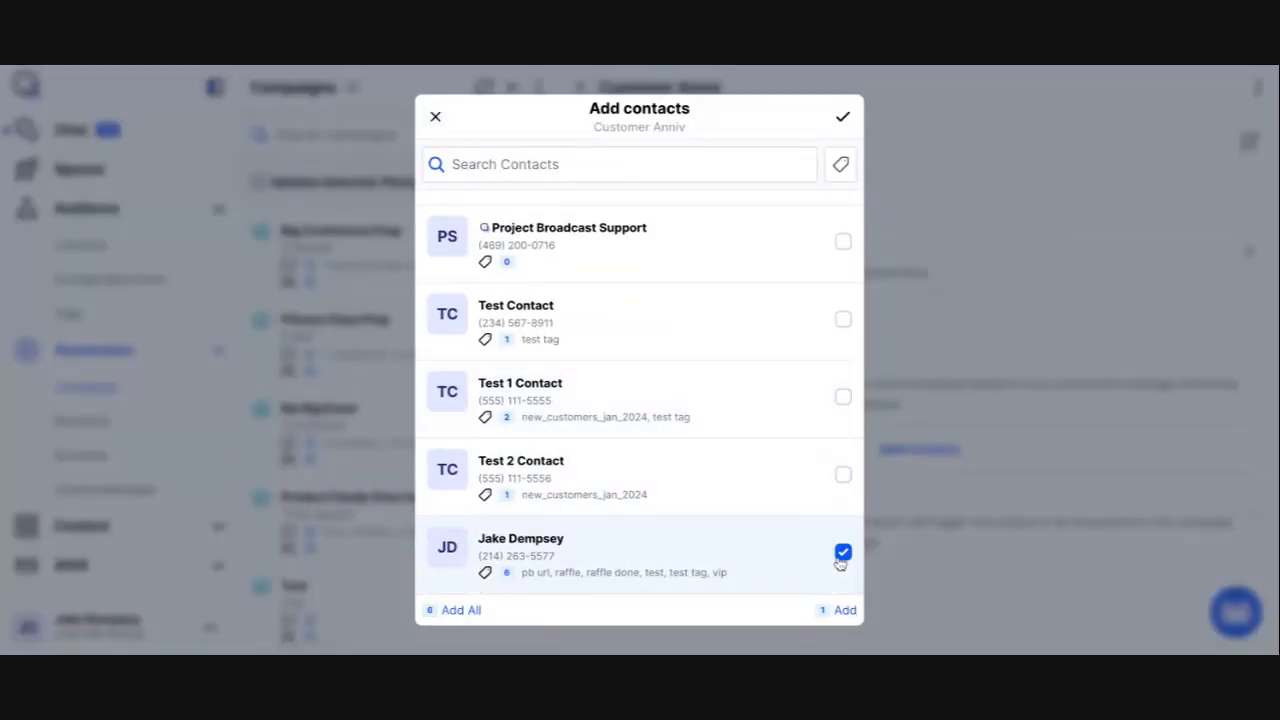
left_click(843, 117)
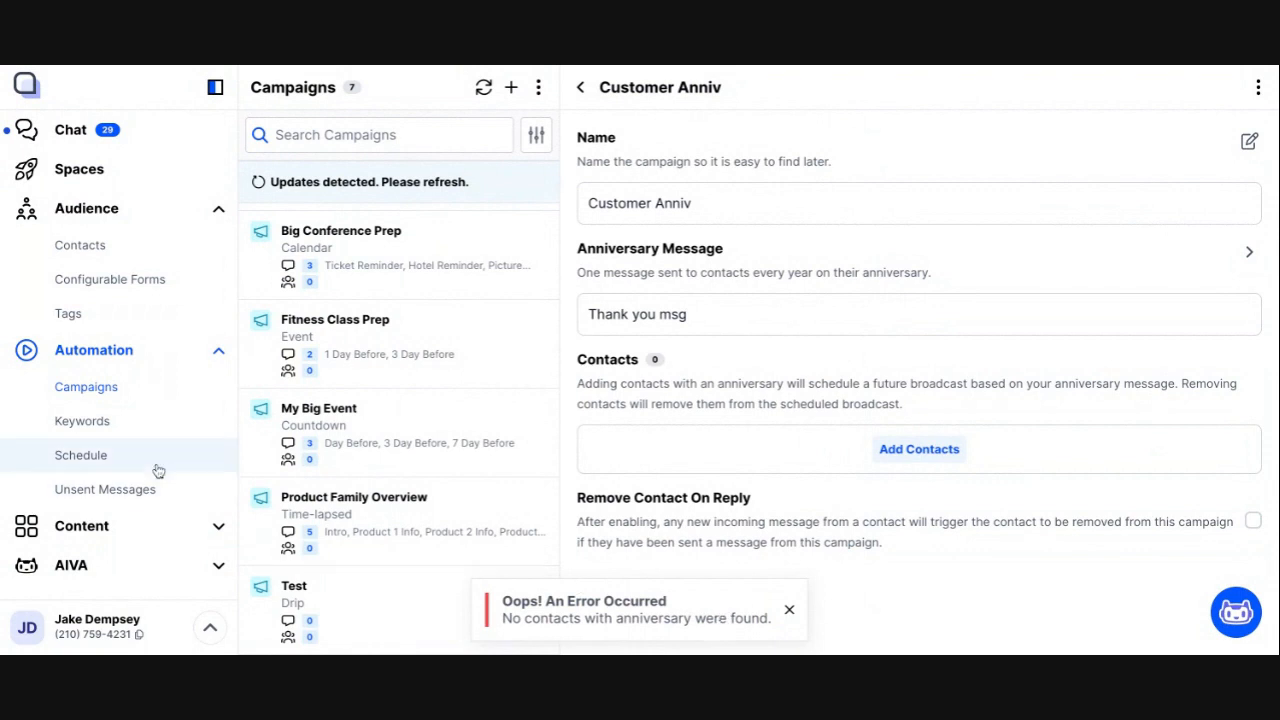
Step: In the contacts list, open the contact tagged vip and save January 7 as its anniversary
left_click(118, 248)
left_click(366, 612)
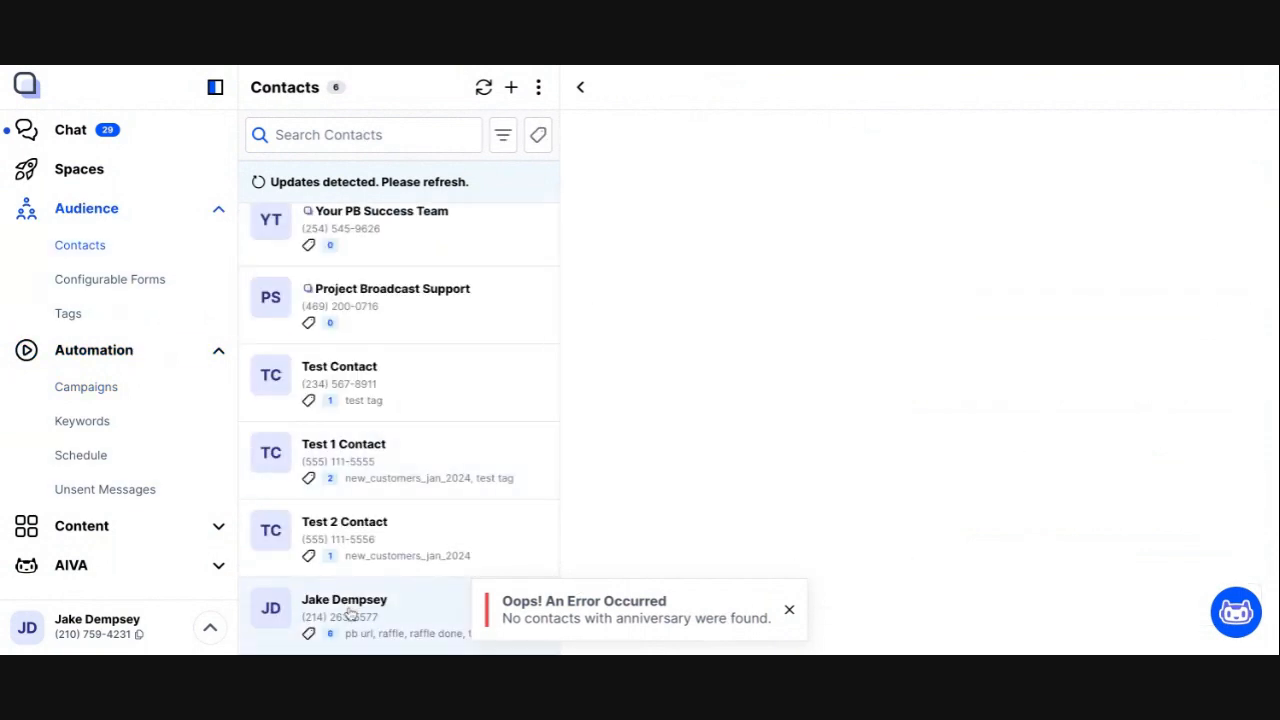
scroll(657, 366, "down", 2)
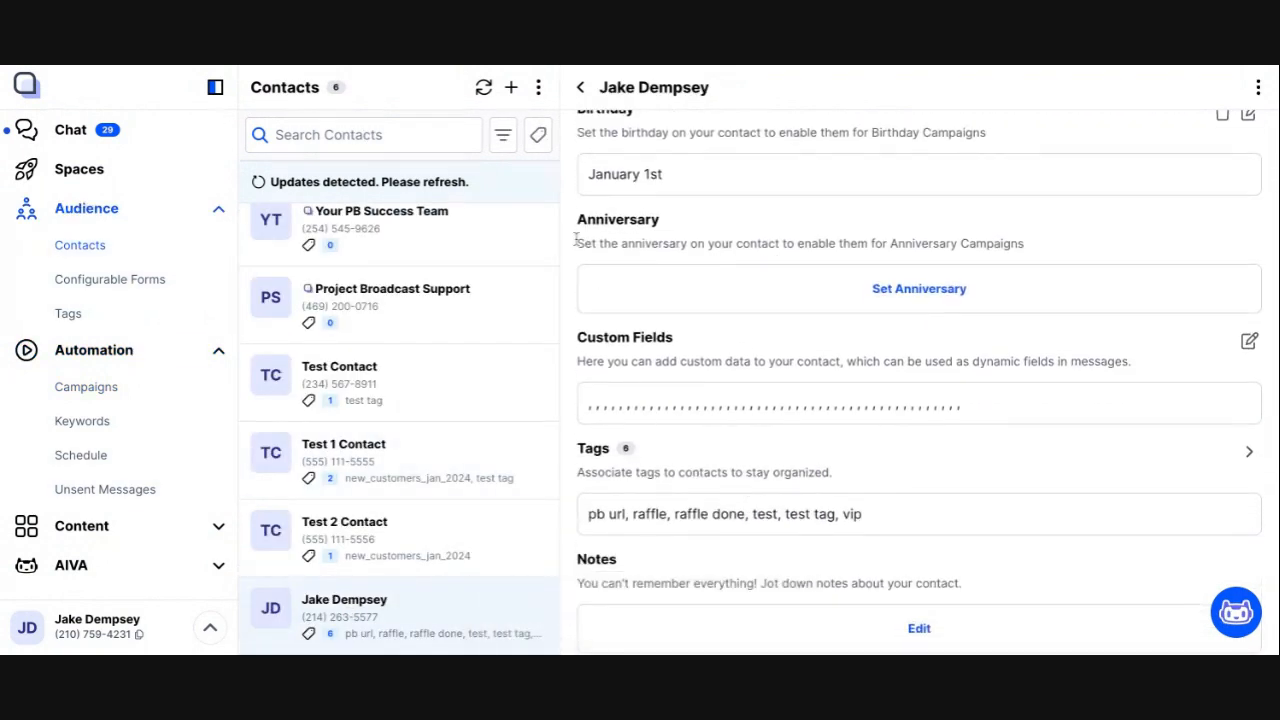
left_click(919, 289)
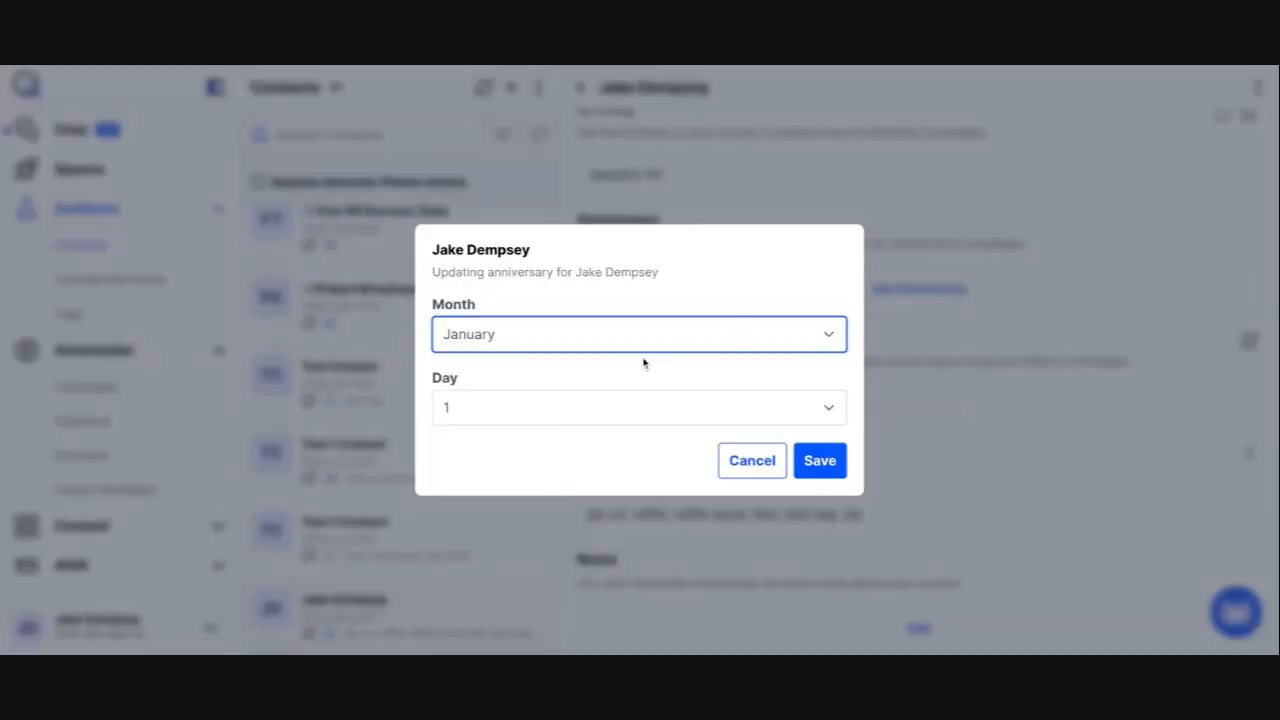
left_click(608, 417)
key("7")
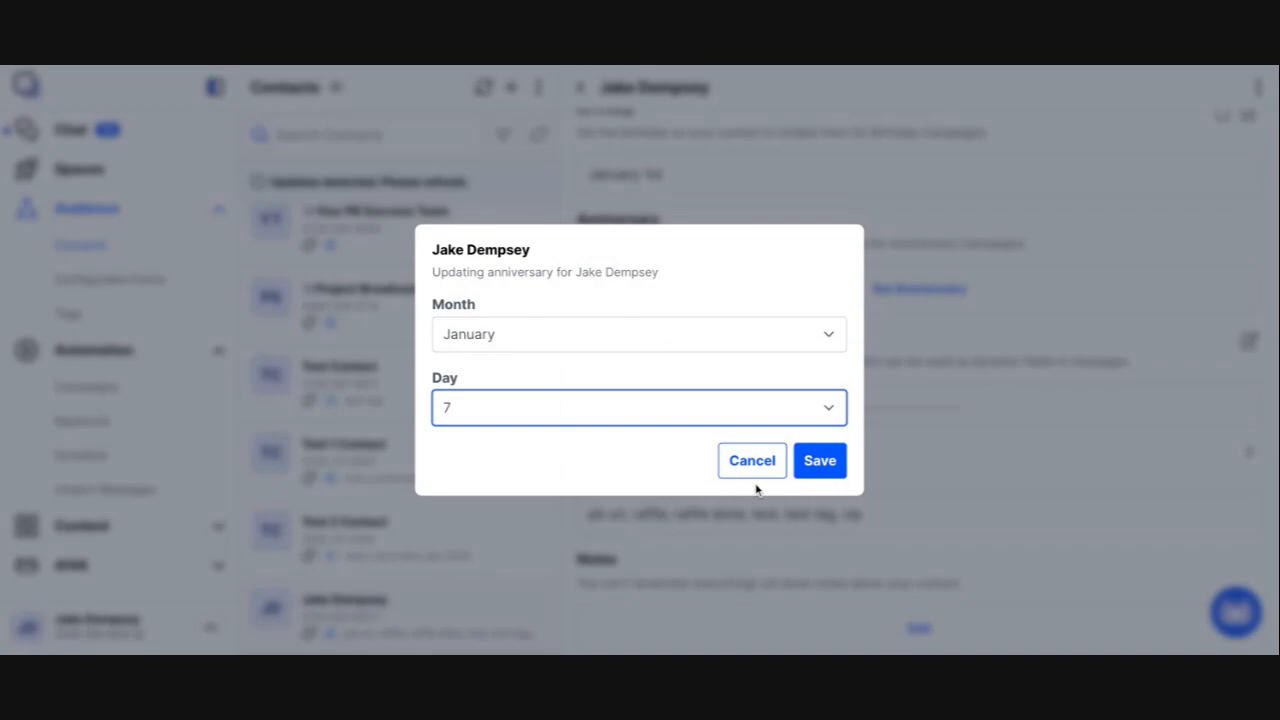
left_click(822, 470)
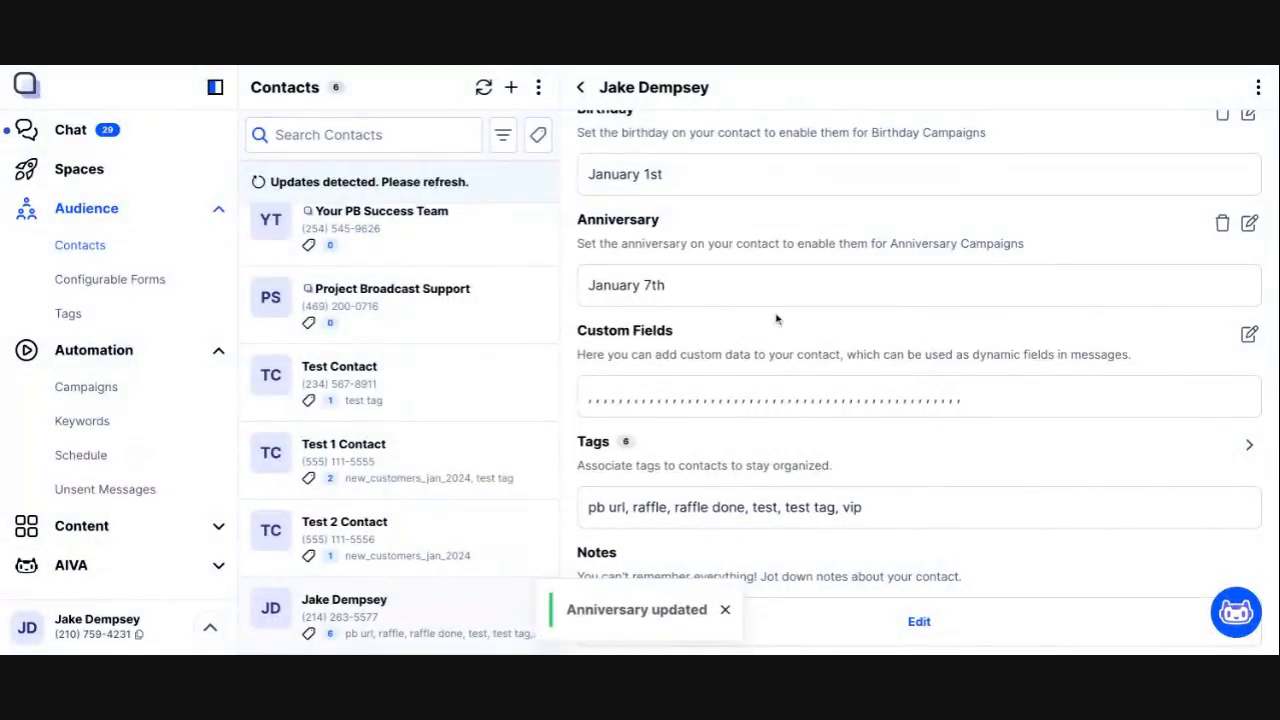
Step: Return to the Customer Anniv campaign and add the contact whose anniversary is set
left_click(162, 396)
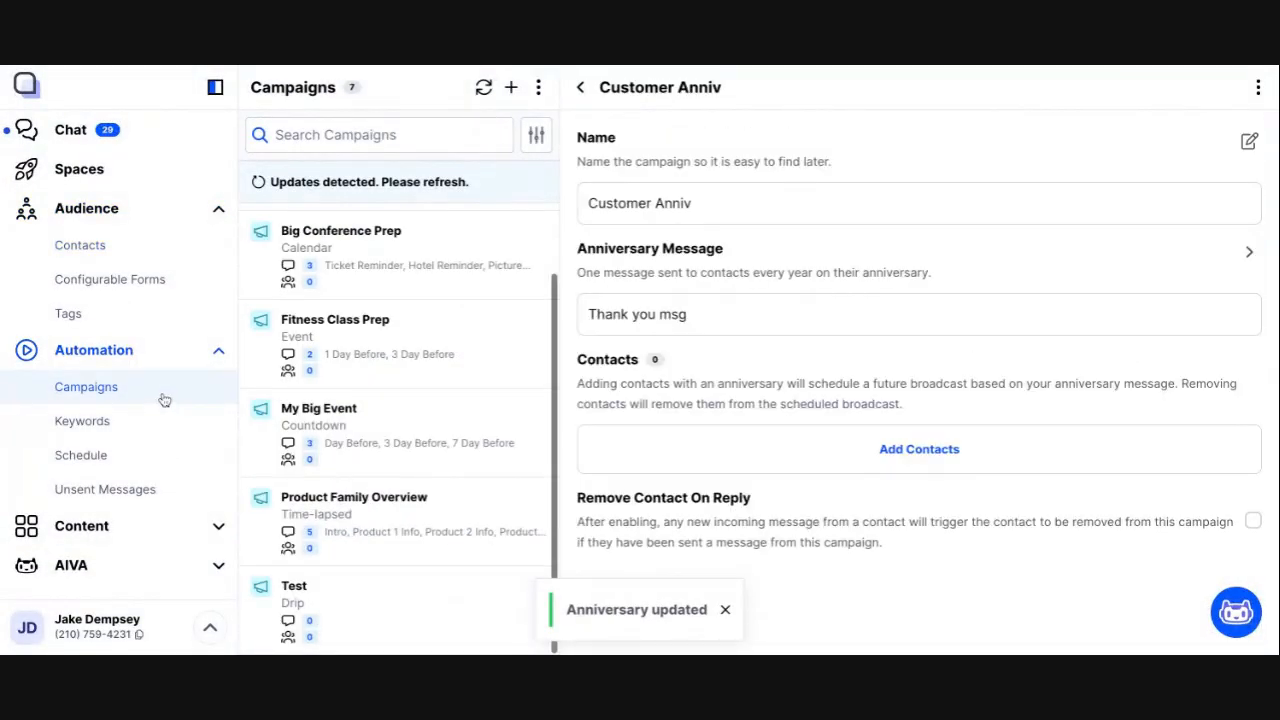
left_click(919, 449)
scroll(803, 483, "down", 2)
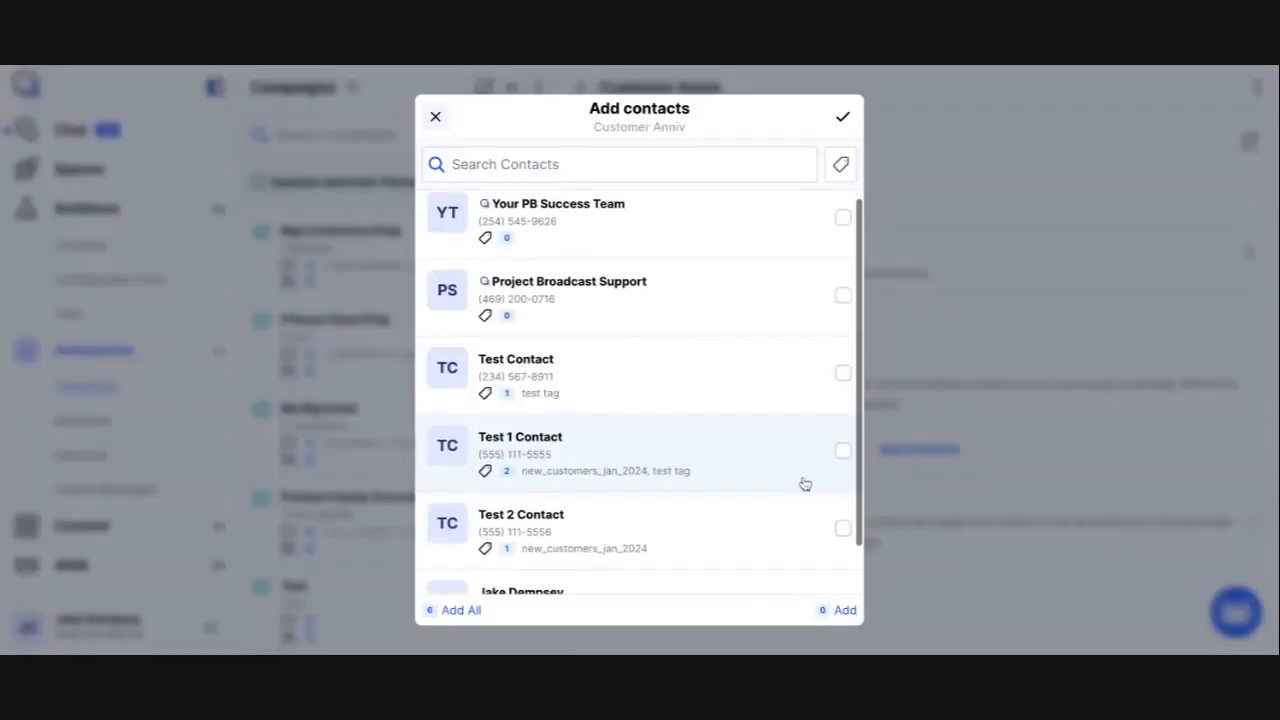
left_click(841, 553)
left_click(843, 118)
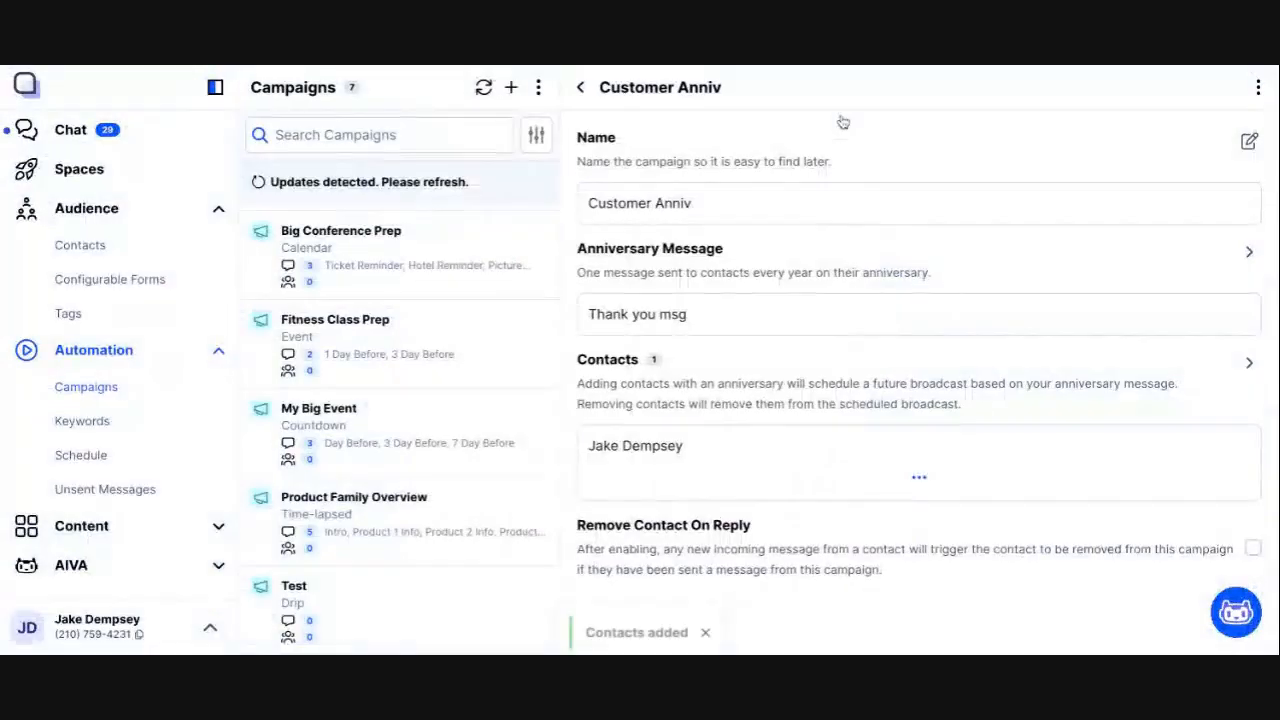
Step: Refresh the schedule and open the scheduled Customer Anniv broadcast to examine its message, recipient and send date
left_click(172, 462)
left_click(511, 88)
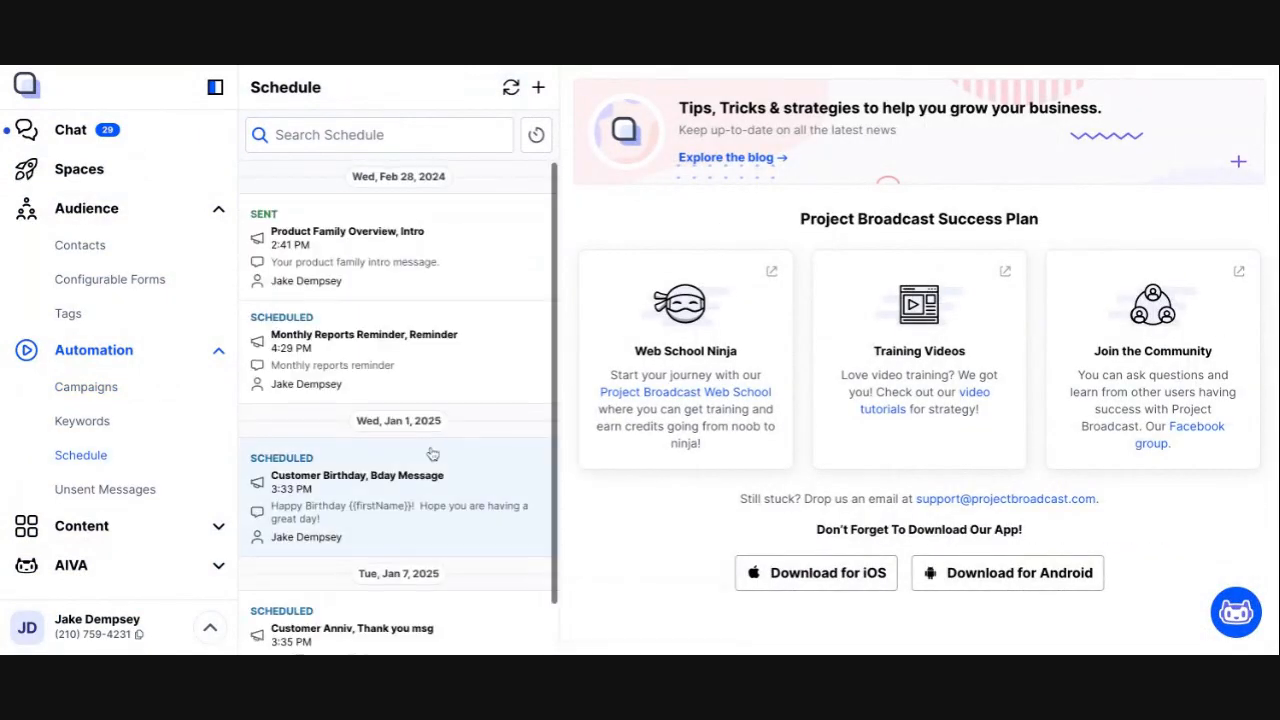
scroll(425, 460, "down", 1)
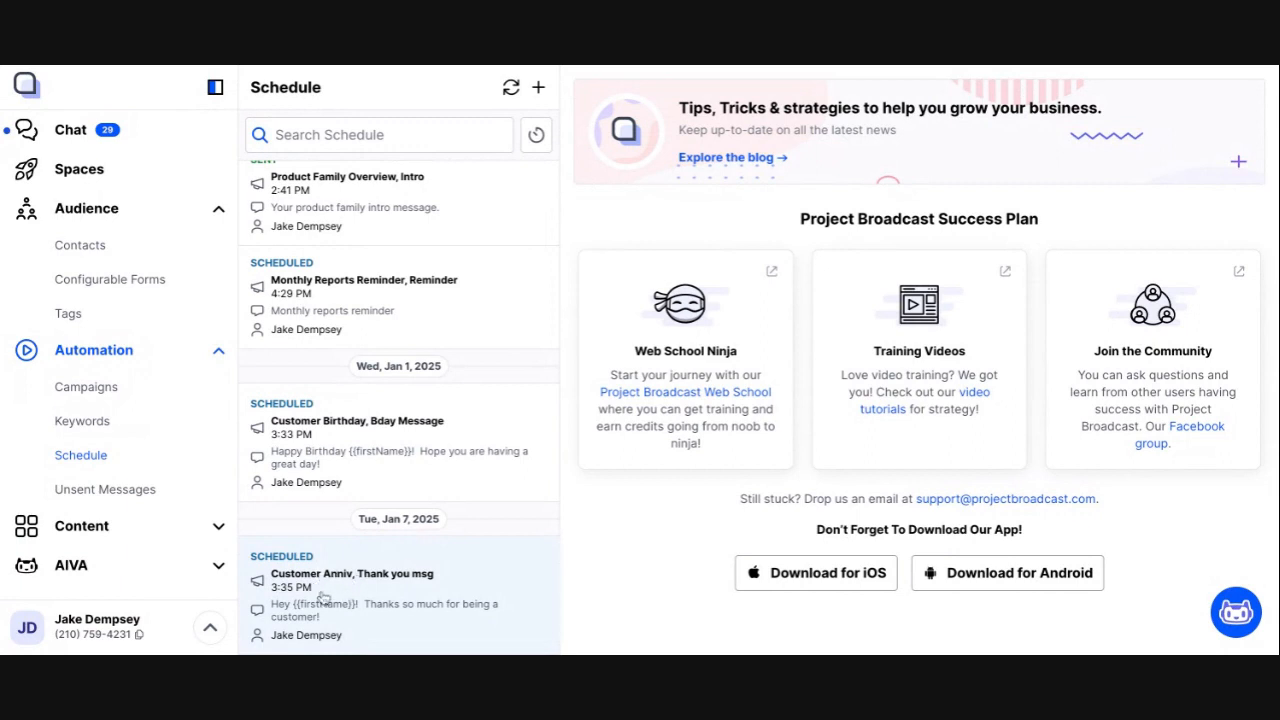
left_click(395, 597)
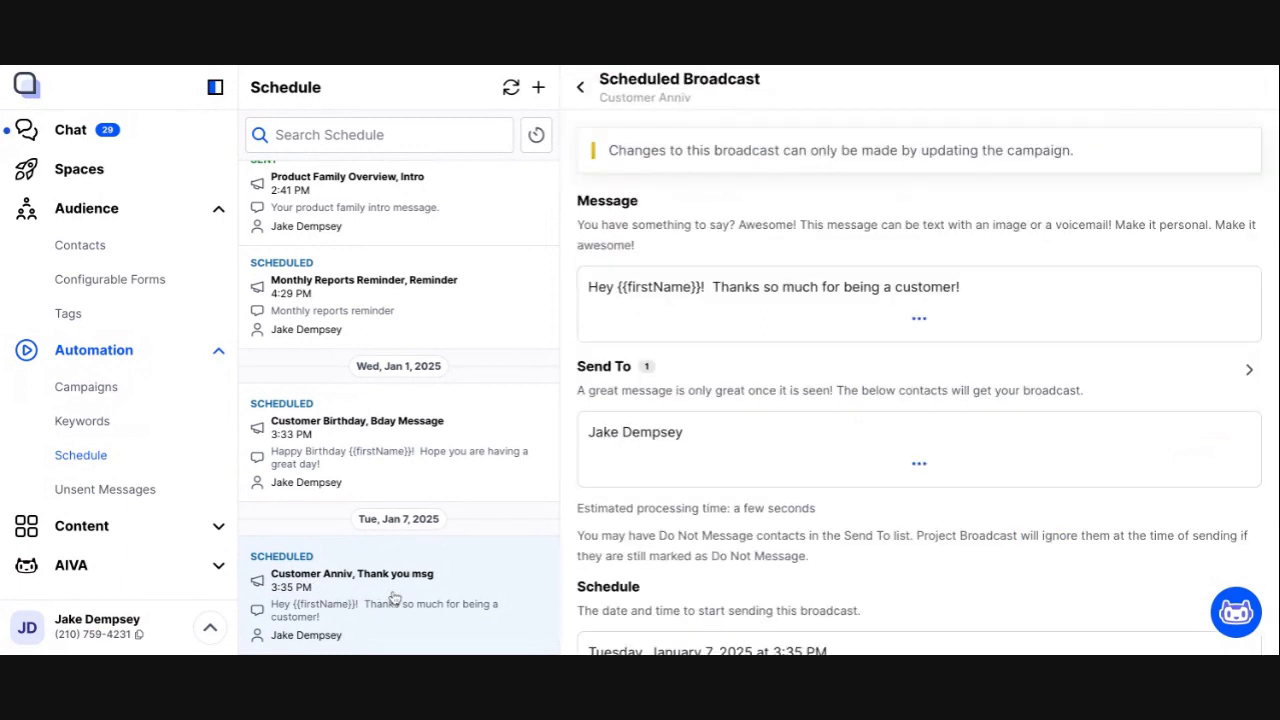